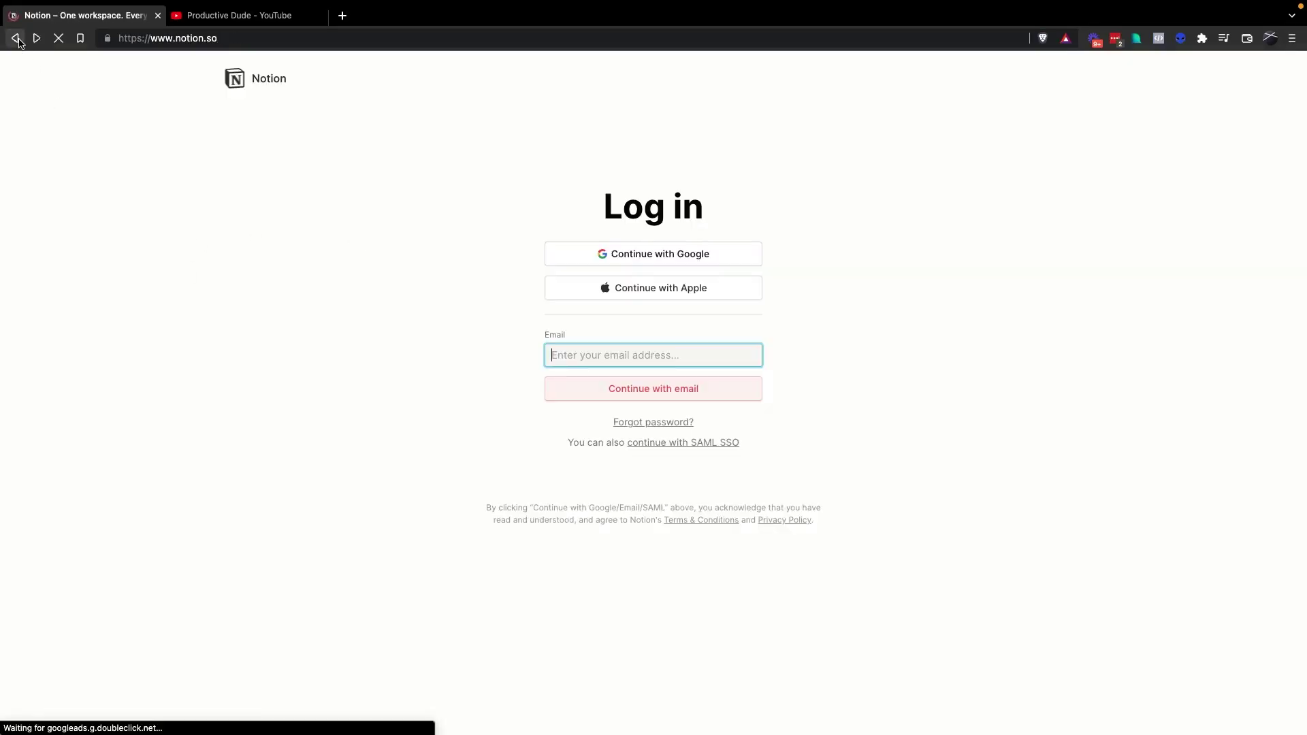
click(17, 39)
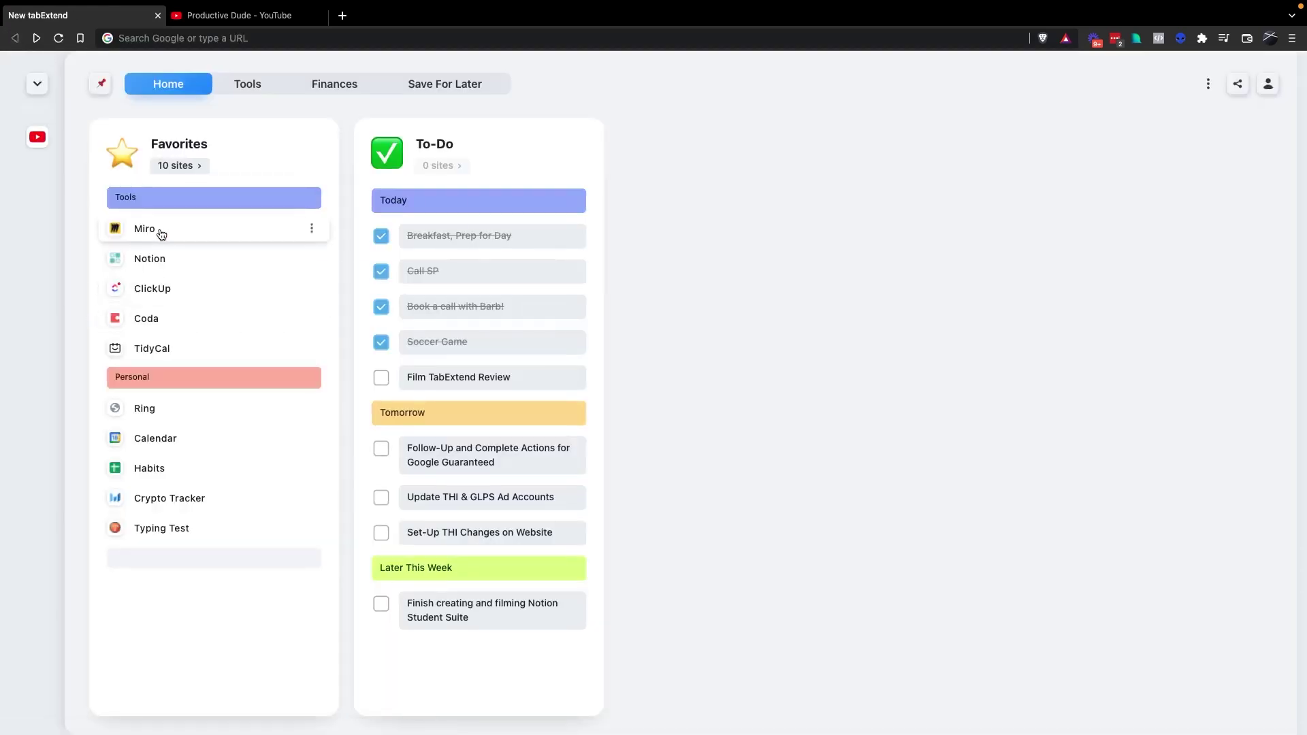
- Visit the Miro bookmark's sign-up and sign-in pages, then go back to the tabExtend Home board
click(162, 234)
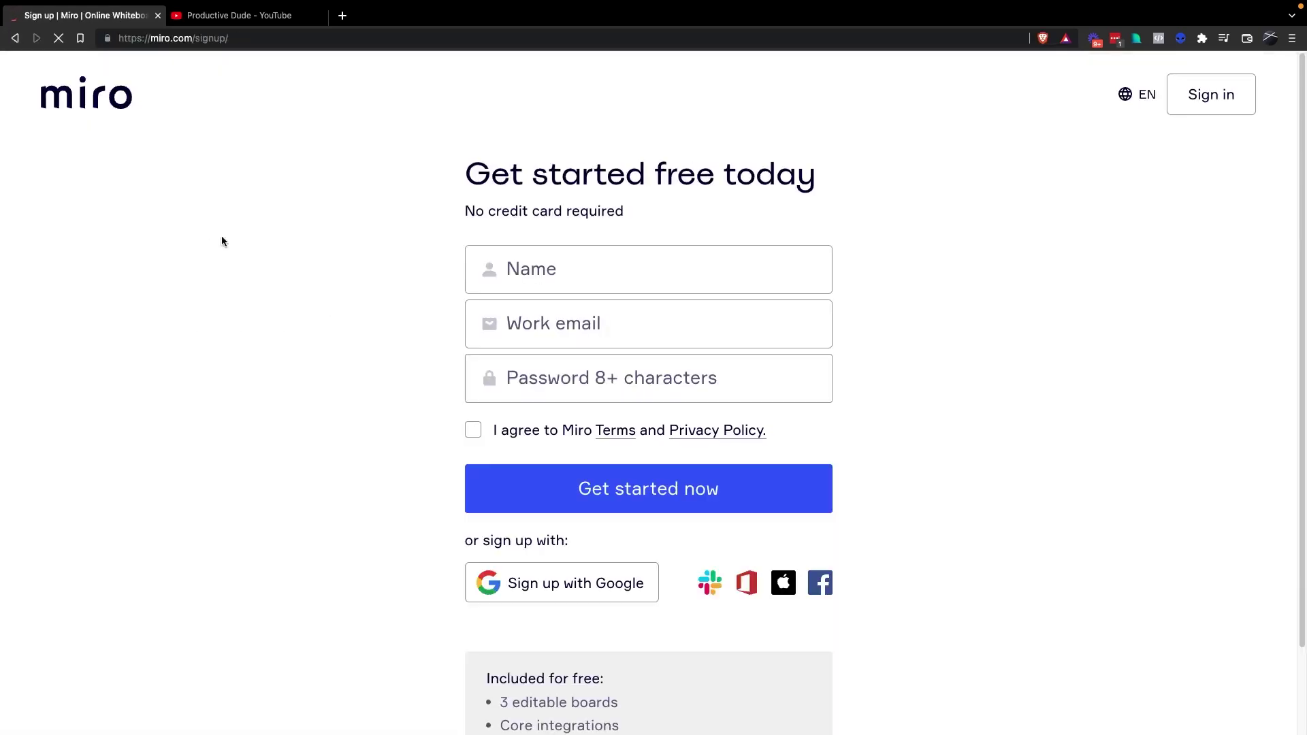
click(1208, 95)
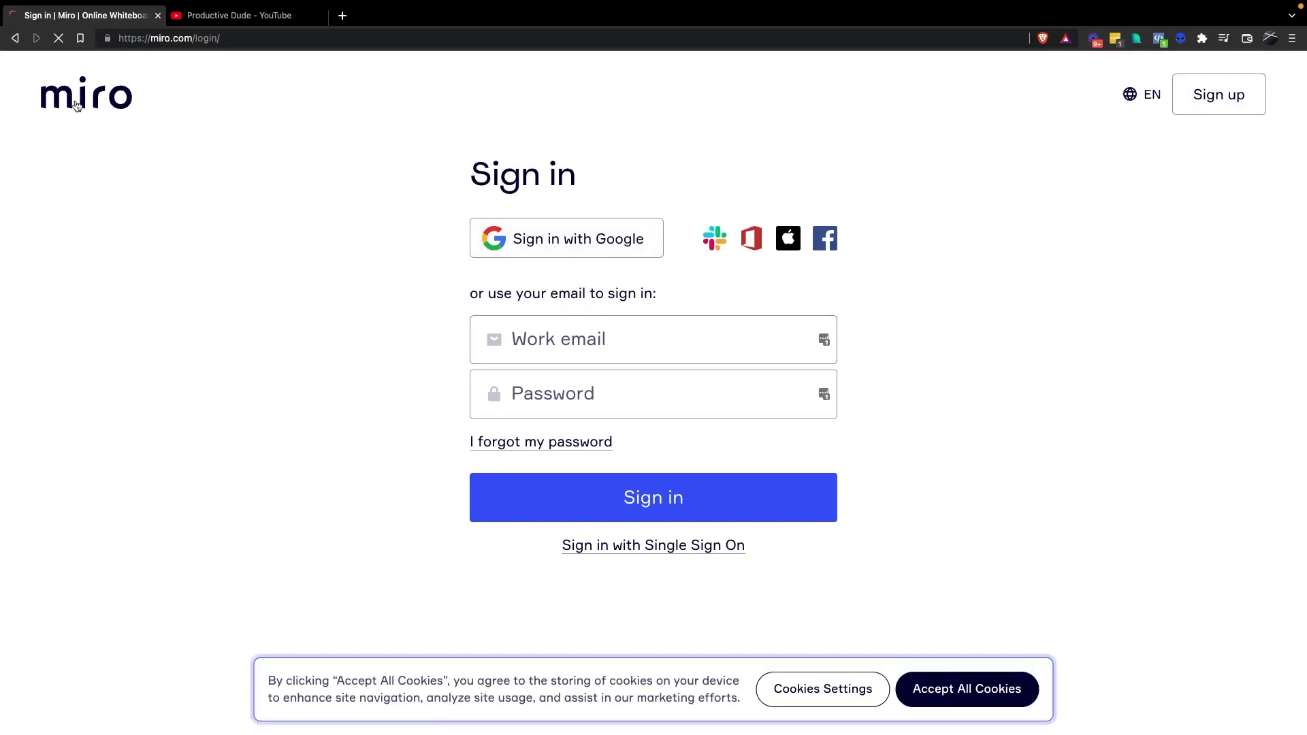
click(16, 38)
click(16, 38)
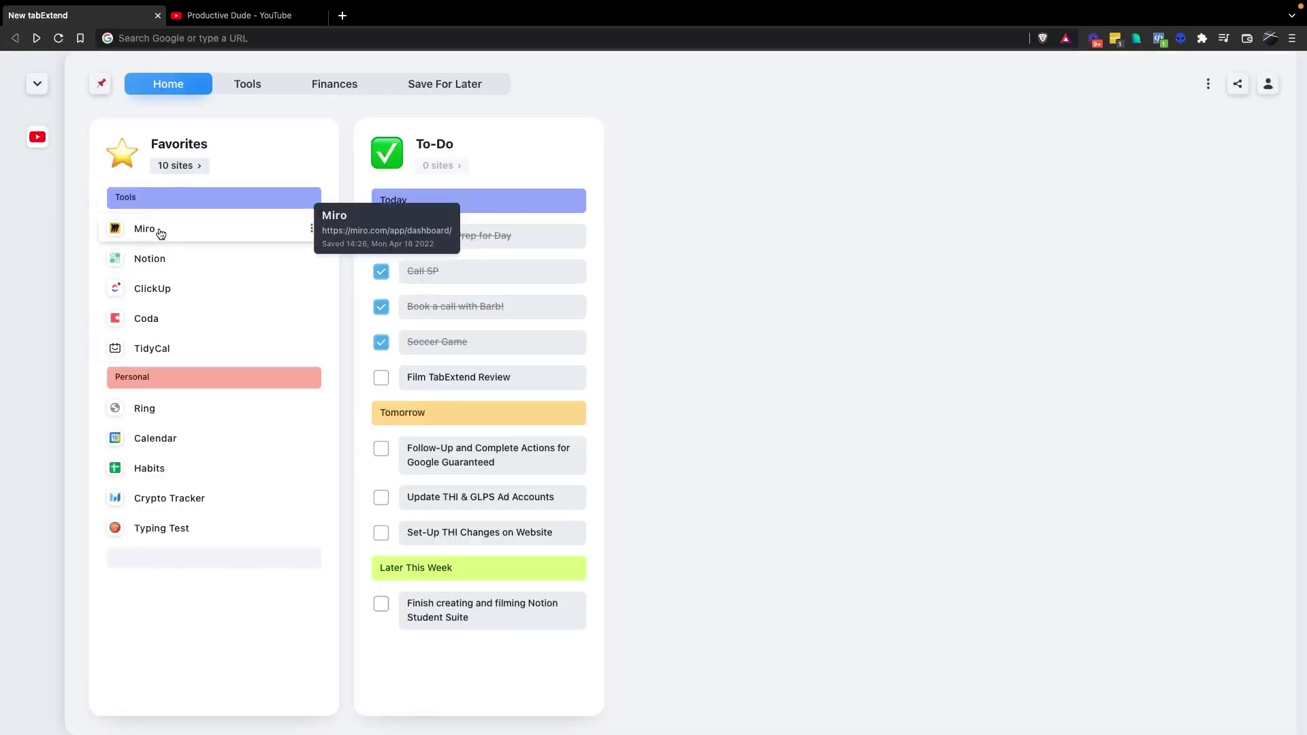
mouse_move(114, 227)
mouse_down()
mouse_move(111, 261)
mouse_move(115, 225)
mouse_up()
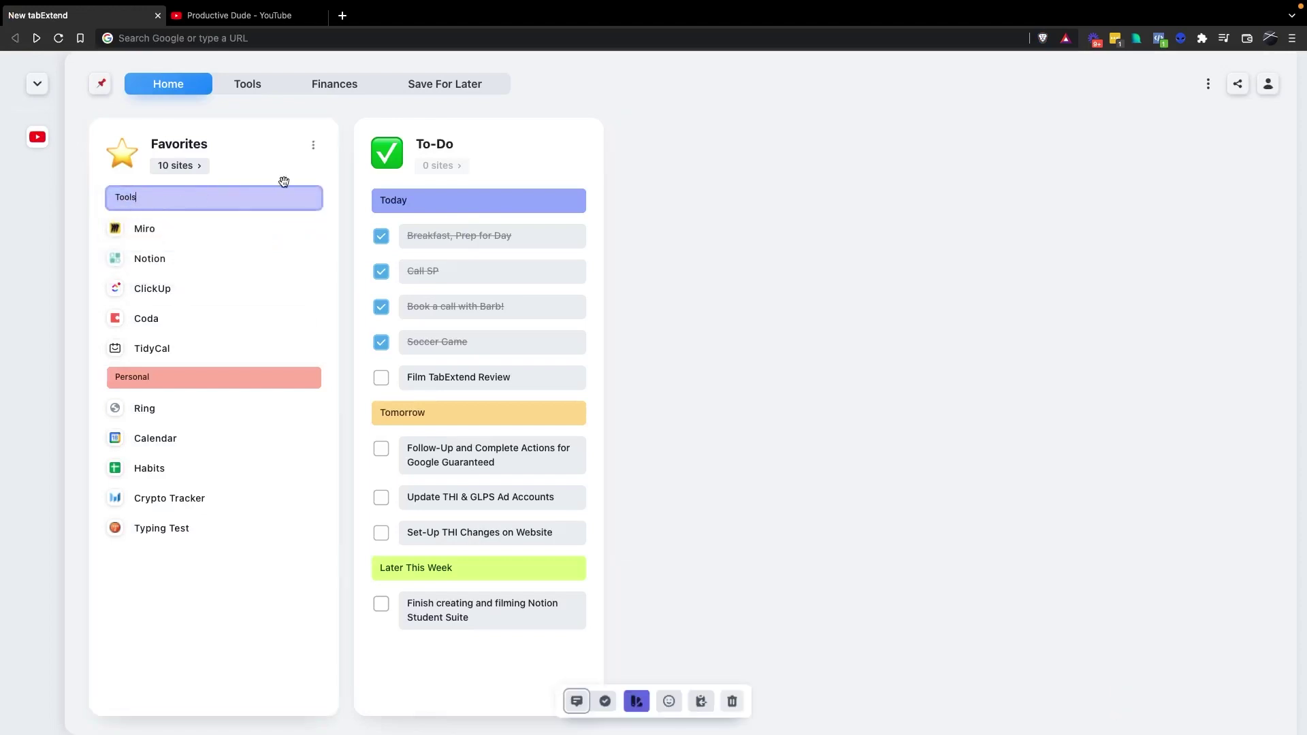
click(636, 701)
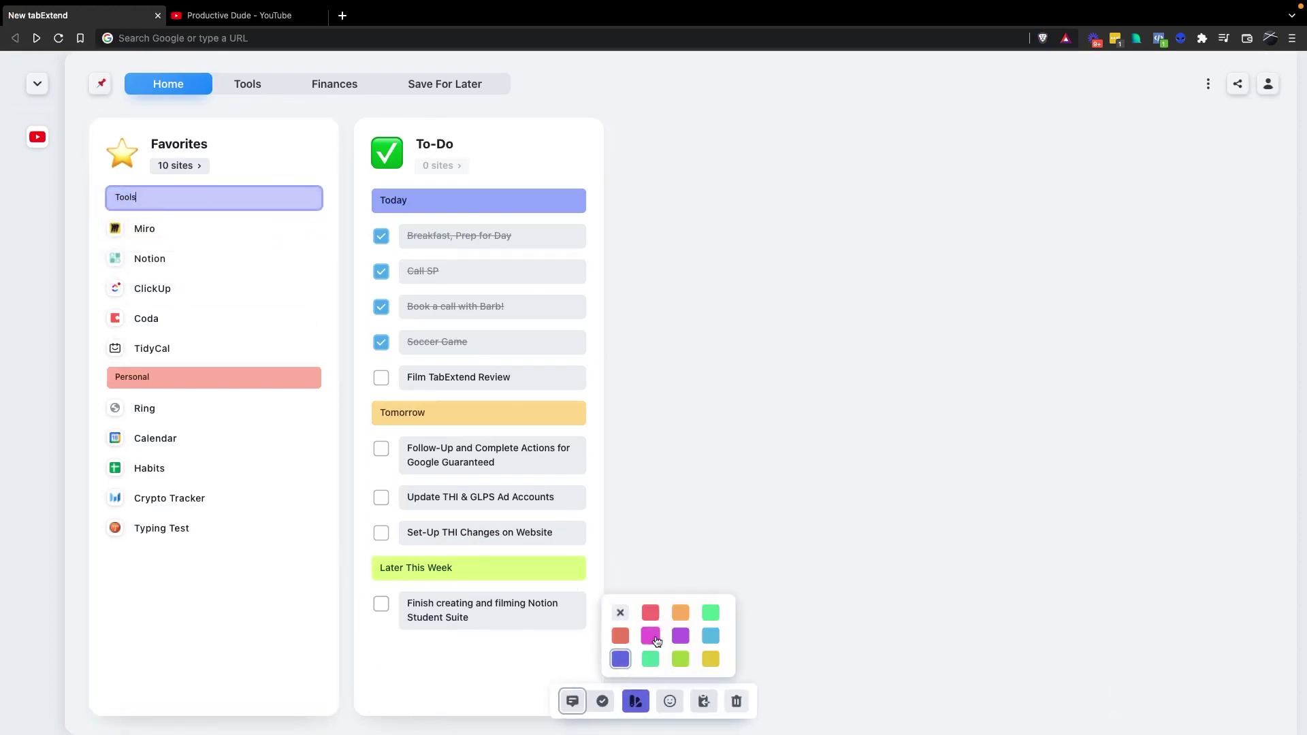
click(655, 640)
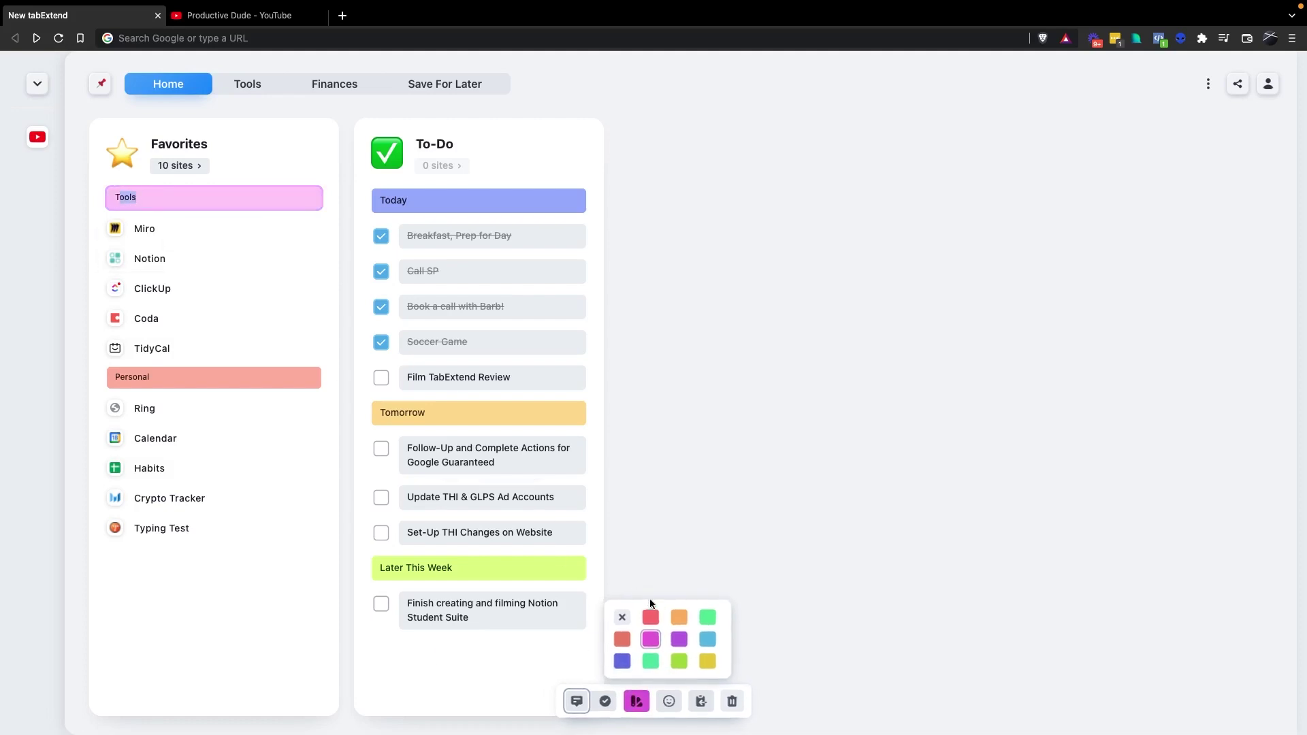
click(622, 661)
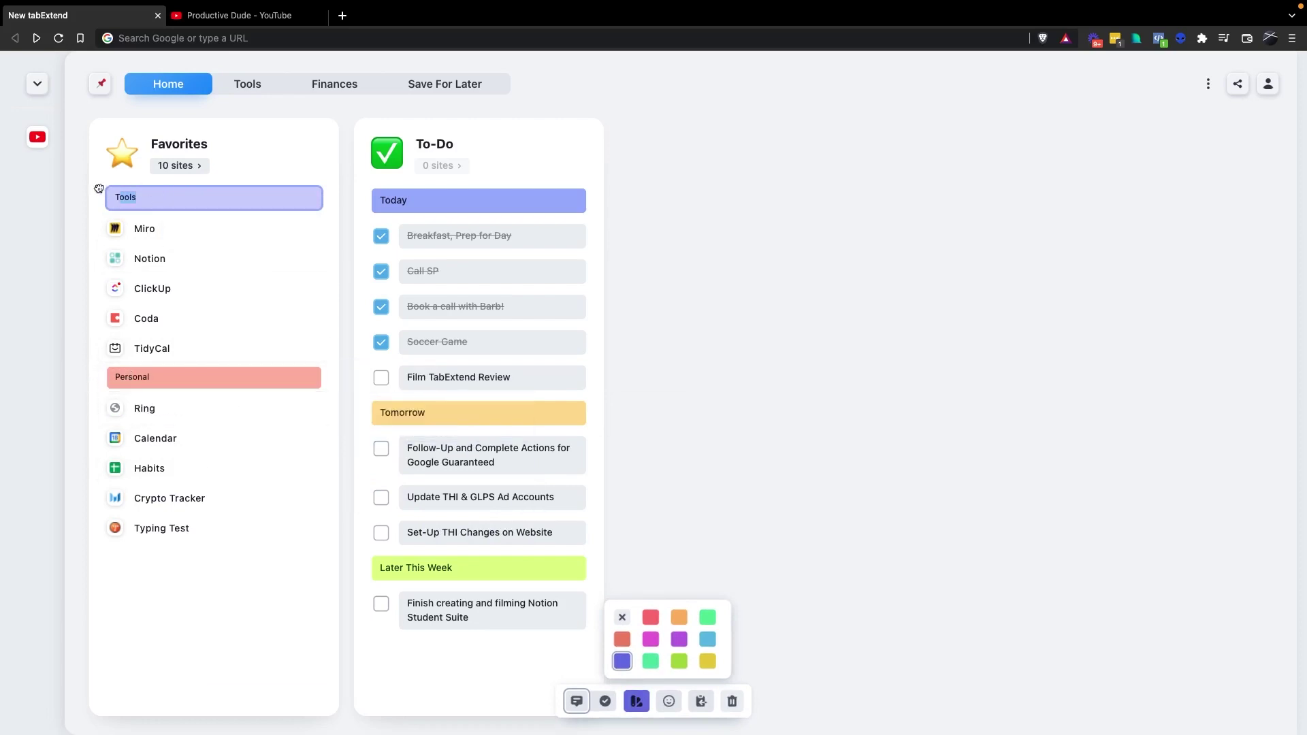
click(159, 380)
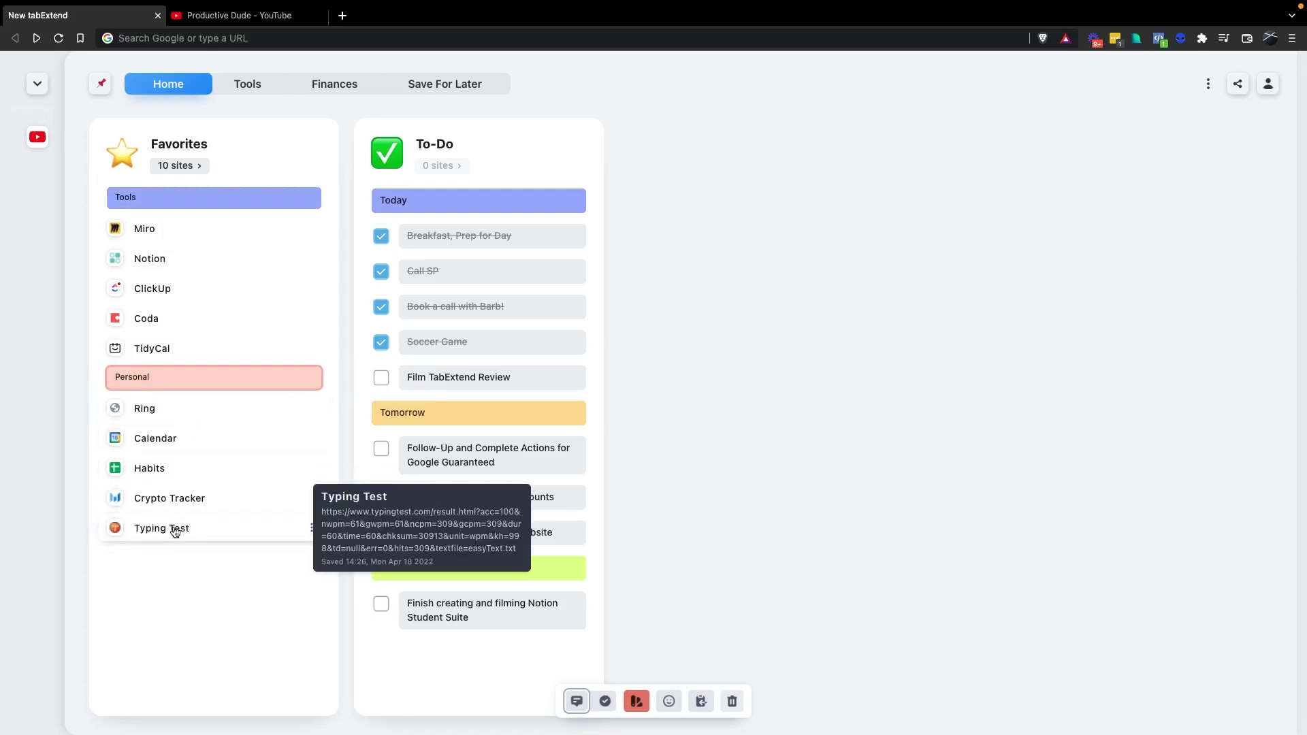
click(174, 530)
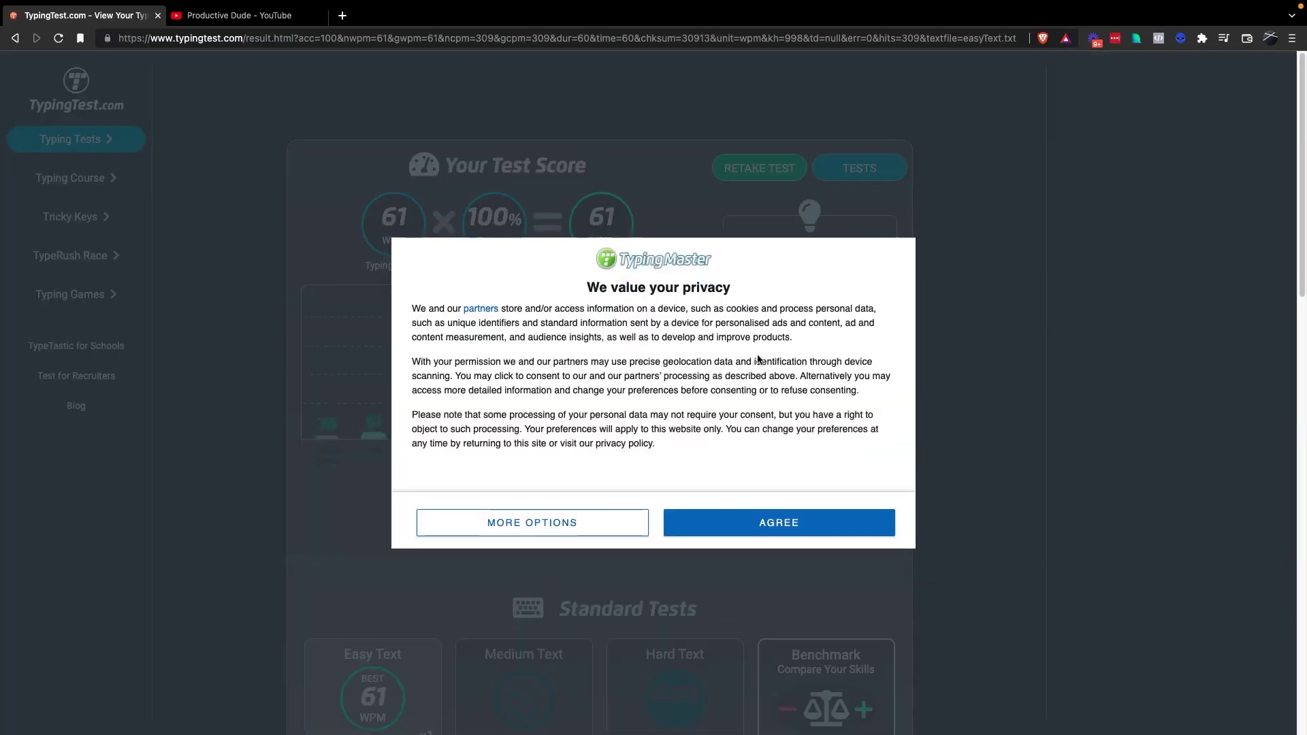
click(763, 523)
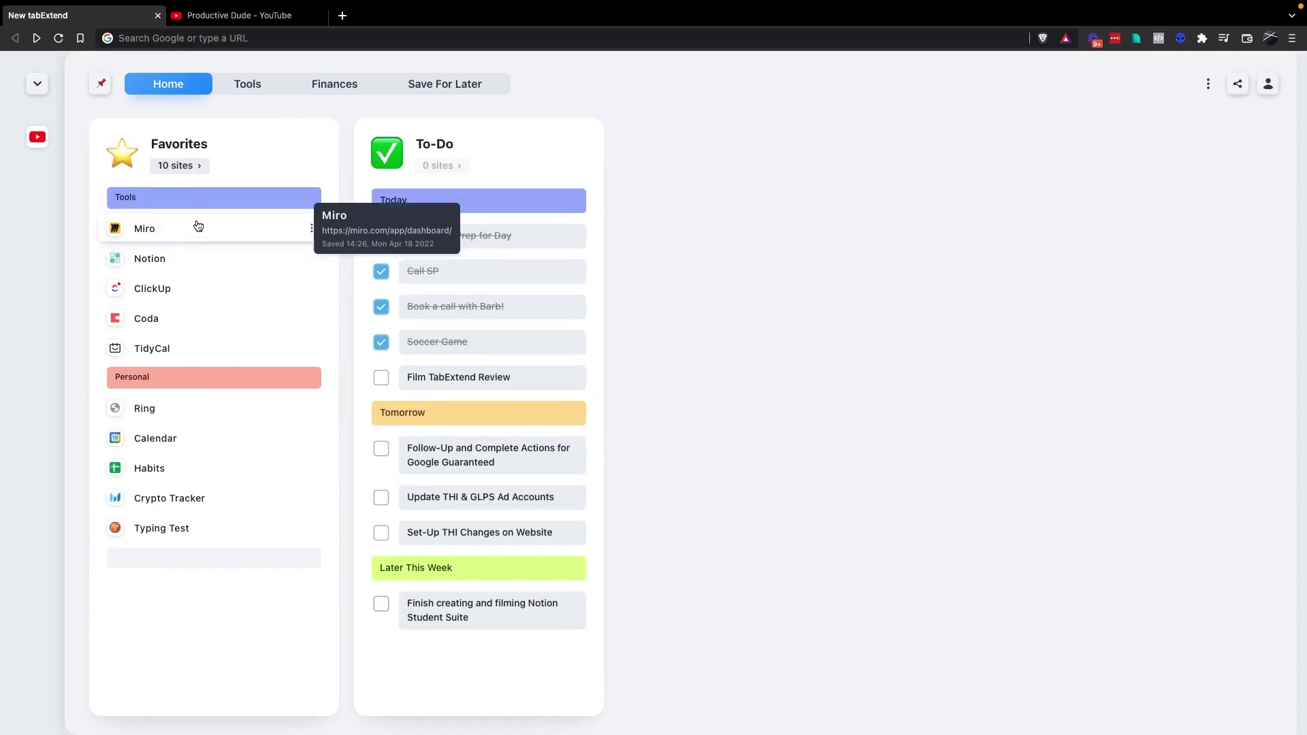
click(240, 19)
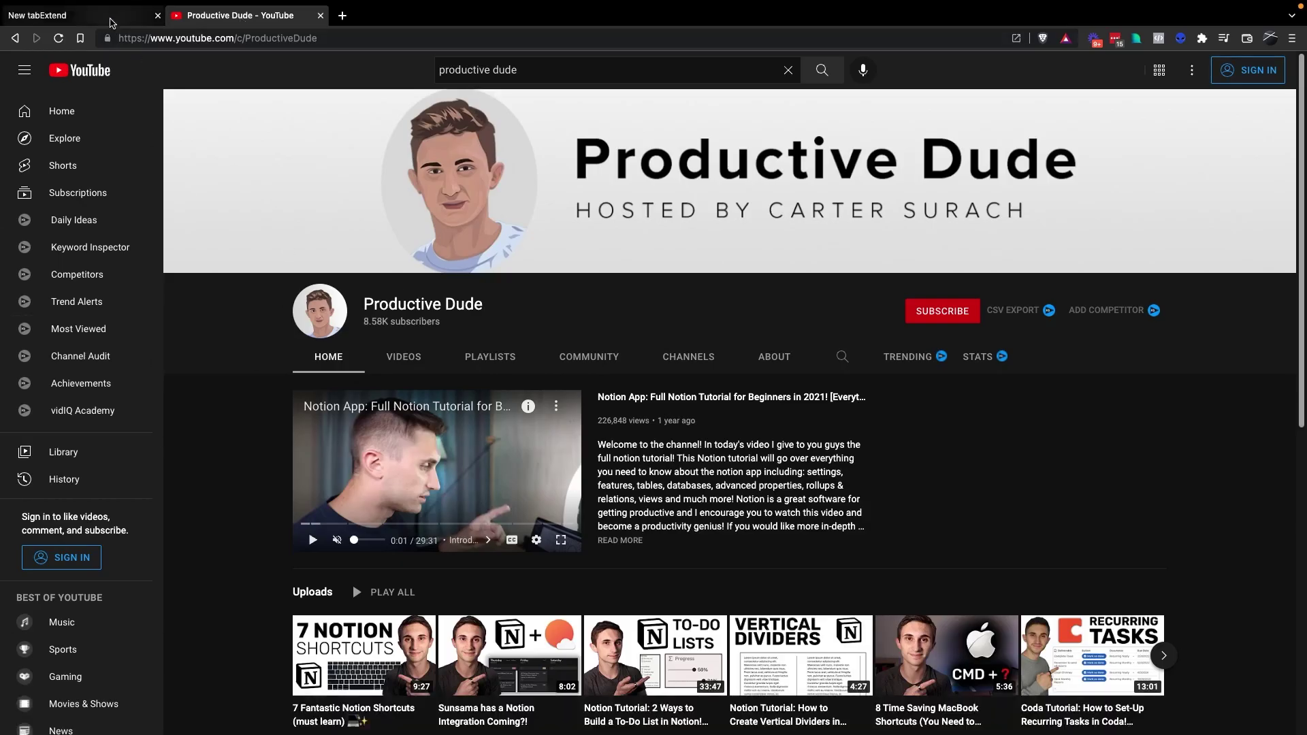
- Jump to the Productive Dude YouTube tab from tabExtend's active tabs list
click(75, 15)
mouse_move(43, 134)
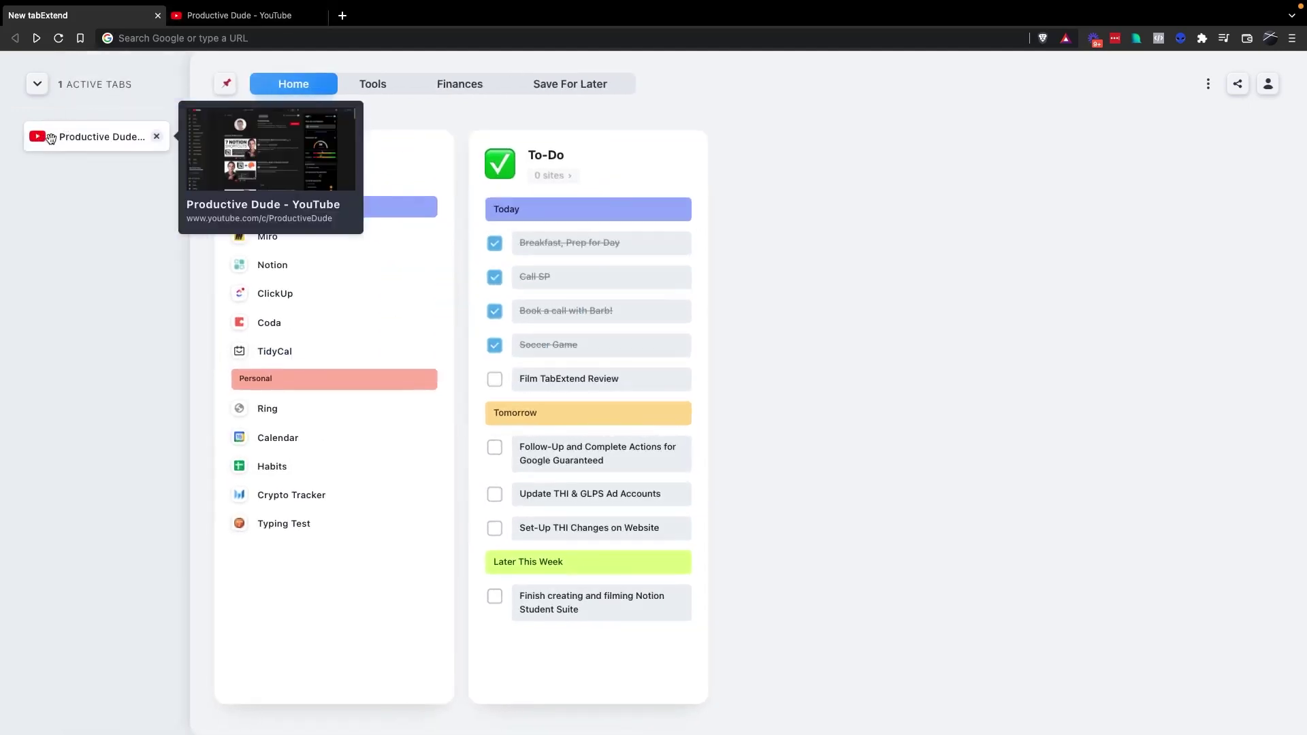
click(231, 17)
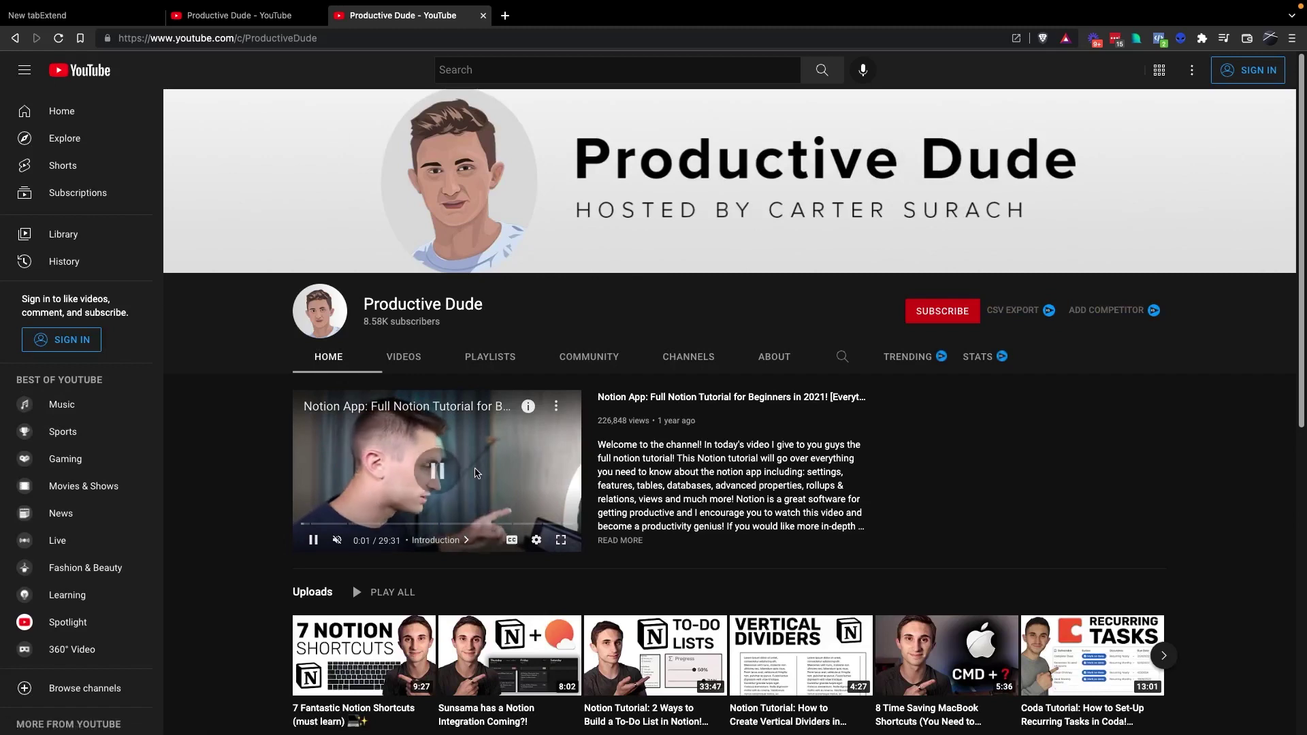
- Open the '8 Time Saving MacBook Shortcuts' video, dismiss the YouTube TV promo, and return to tabExtend
scroll(477, 472, down, 3)
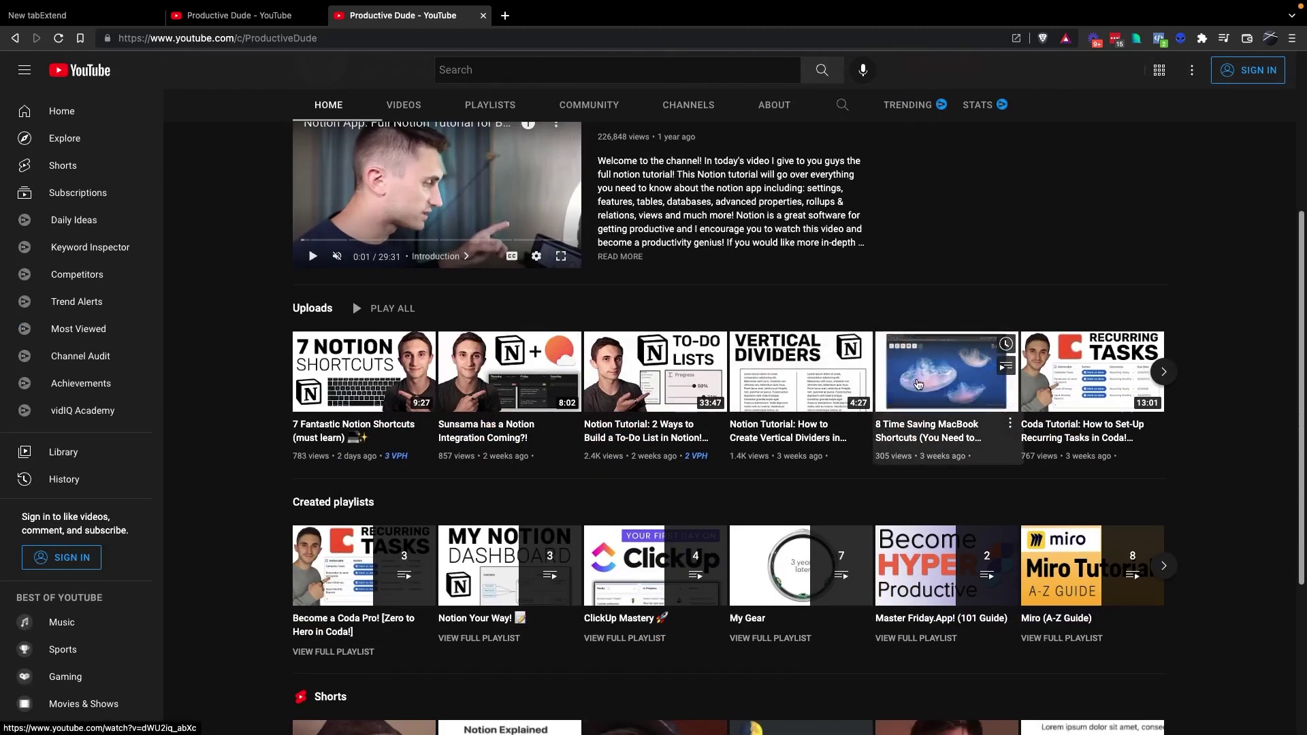
click(918, 385)
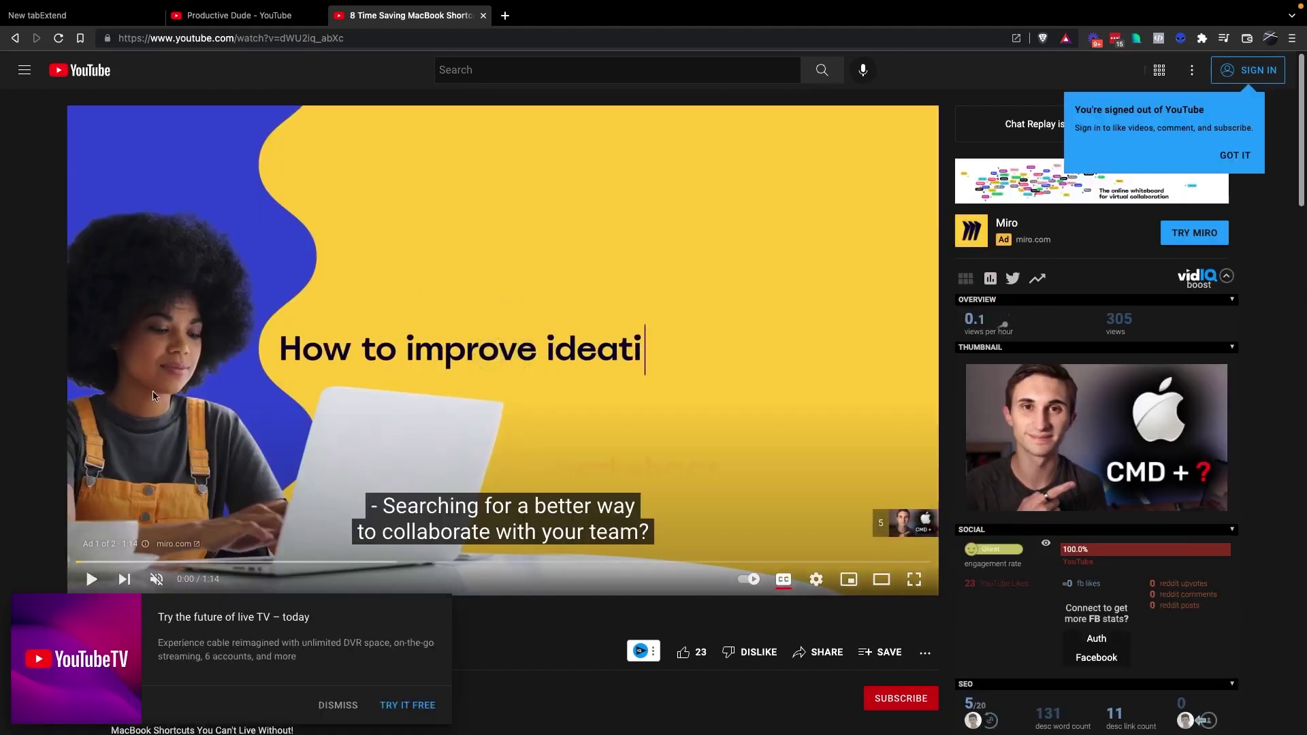
scroll(436, 476, down, 2)
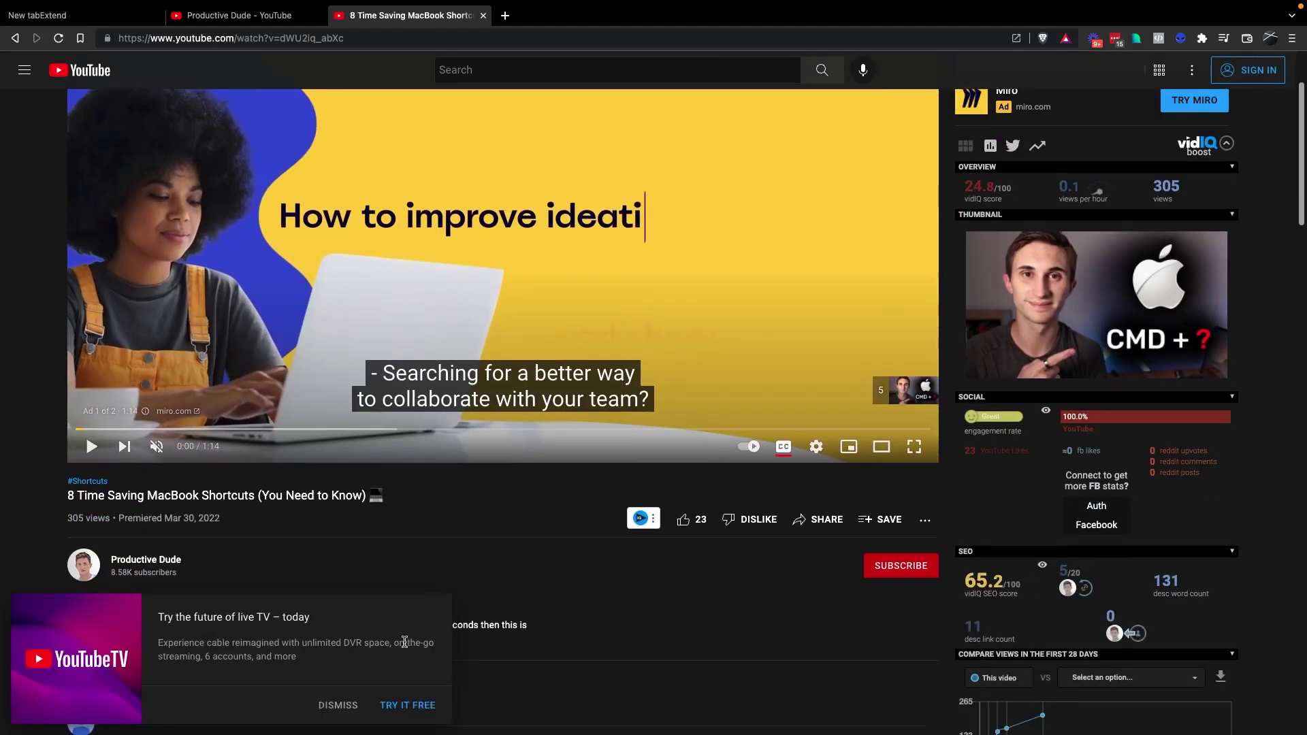
click(344, 705)
scroll(266, 354, up, 2)
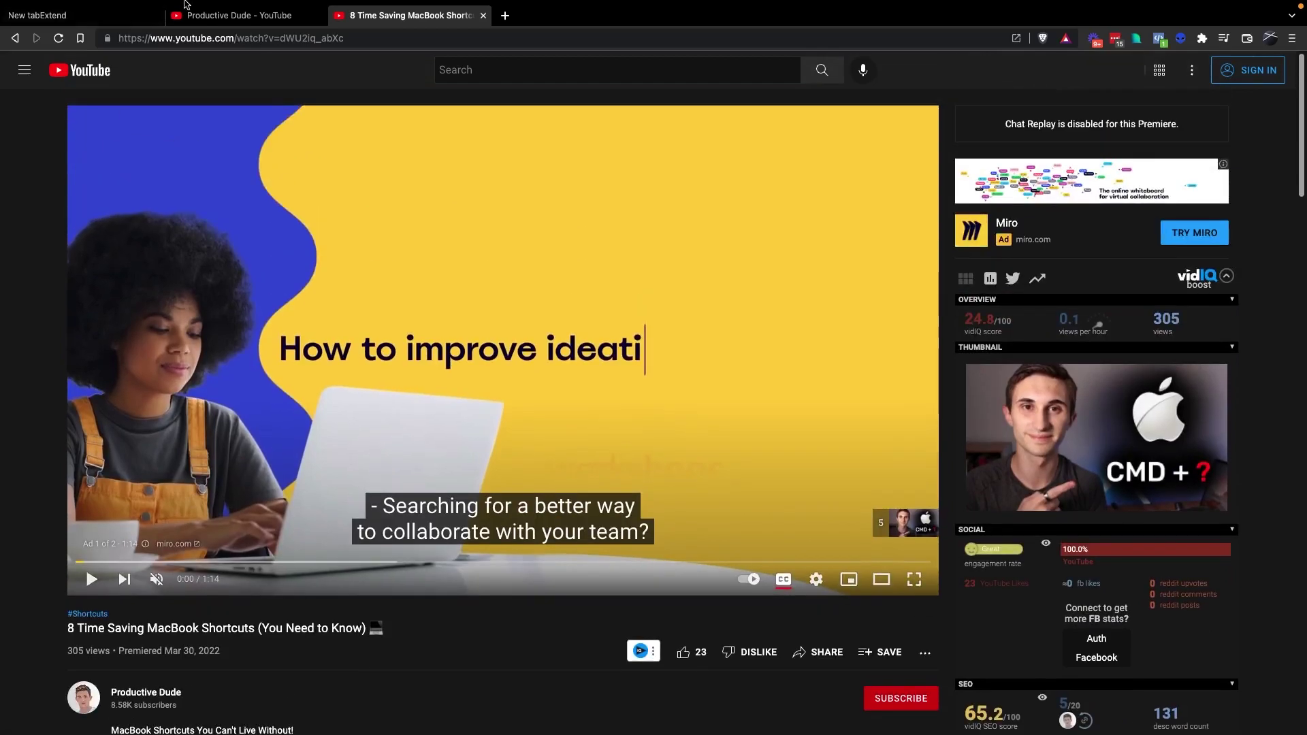
click(103, 14)
mouse_move(34, 140)
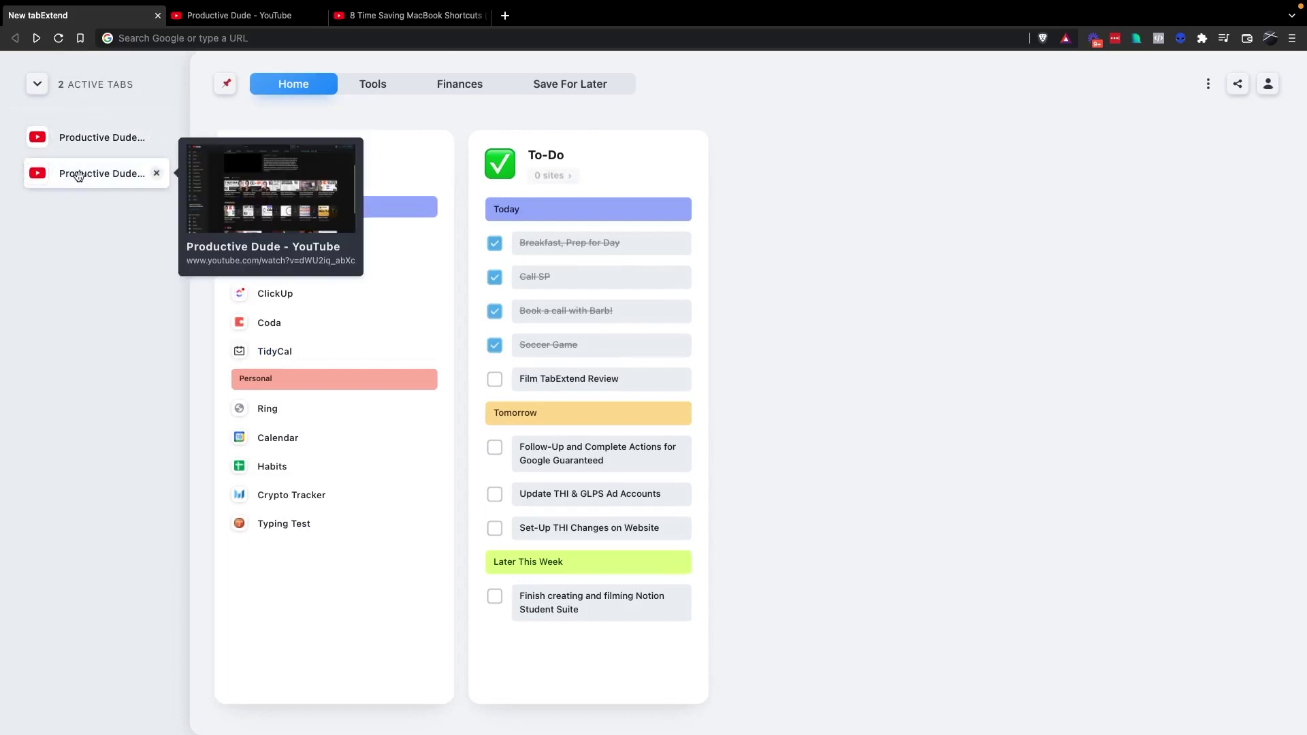
mouse_move(60, 178)
mouse_move(60, 178)
mouse_down()
mouse_move(192, 259)
mouse_move(204, 326)
mouse_move(154, 291)
mouse_move(155, 307)
mouse_move(47, 163)
mouse_up()
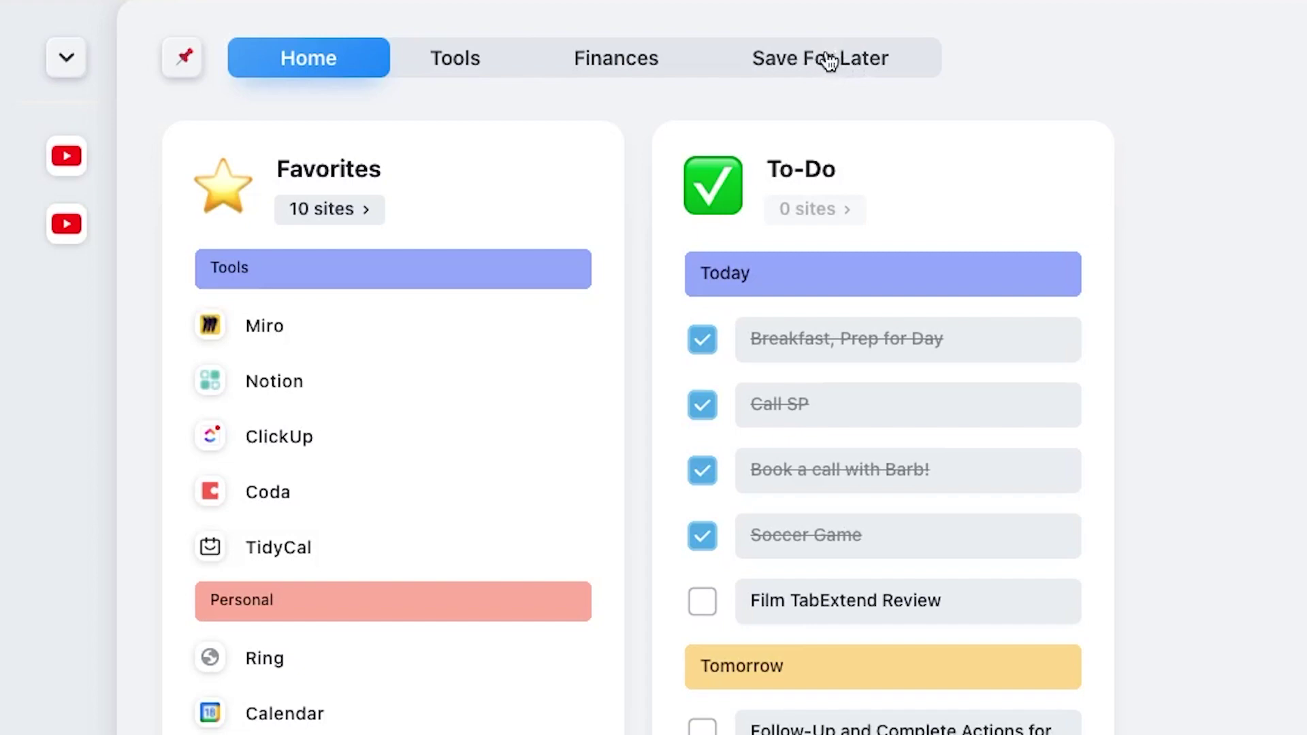
- Drag the Productive Dude YouTube tab into the Marketing Tools group on the Tools board
click(473, 68)
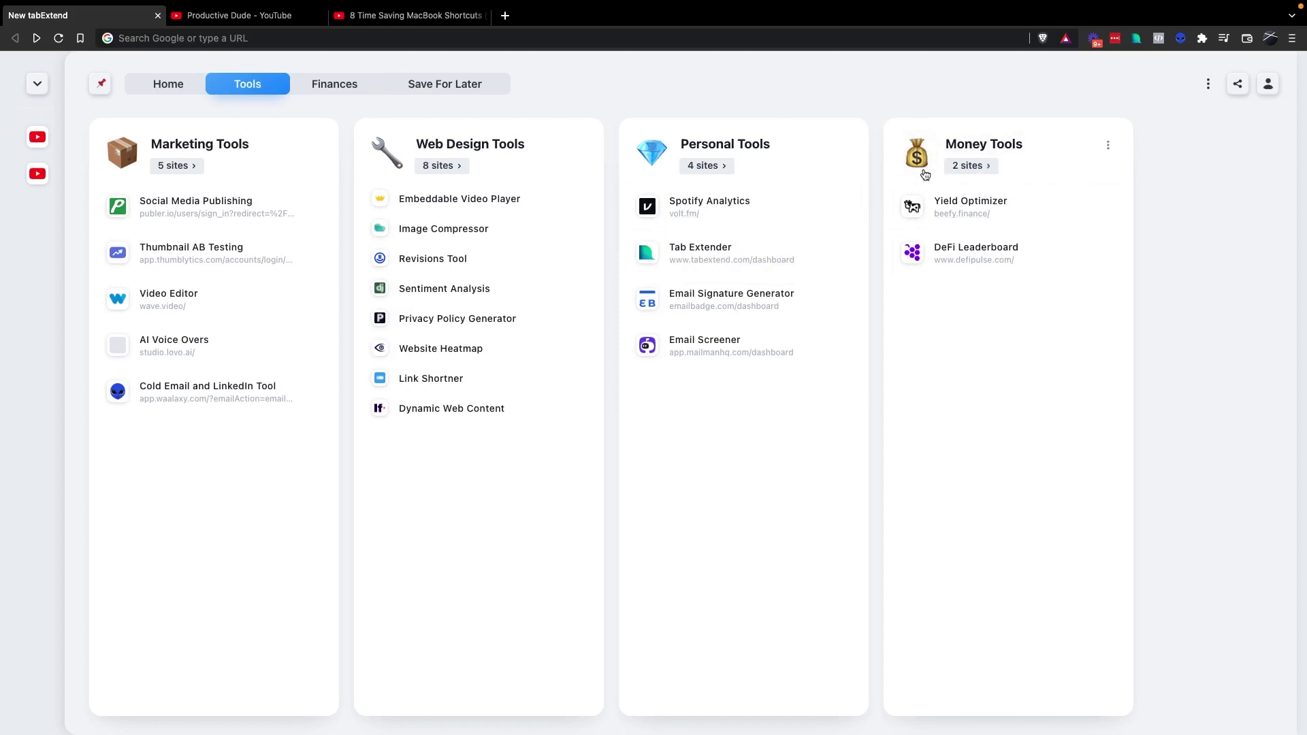
mouse_move(37, 136)
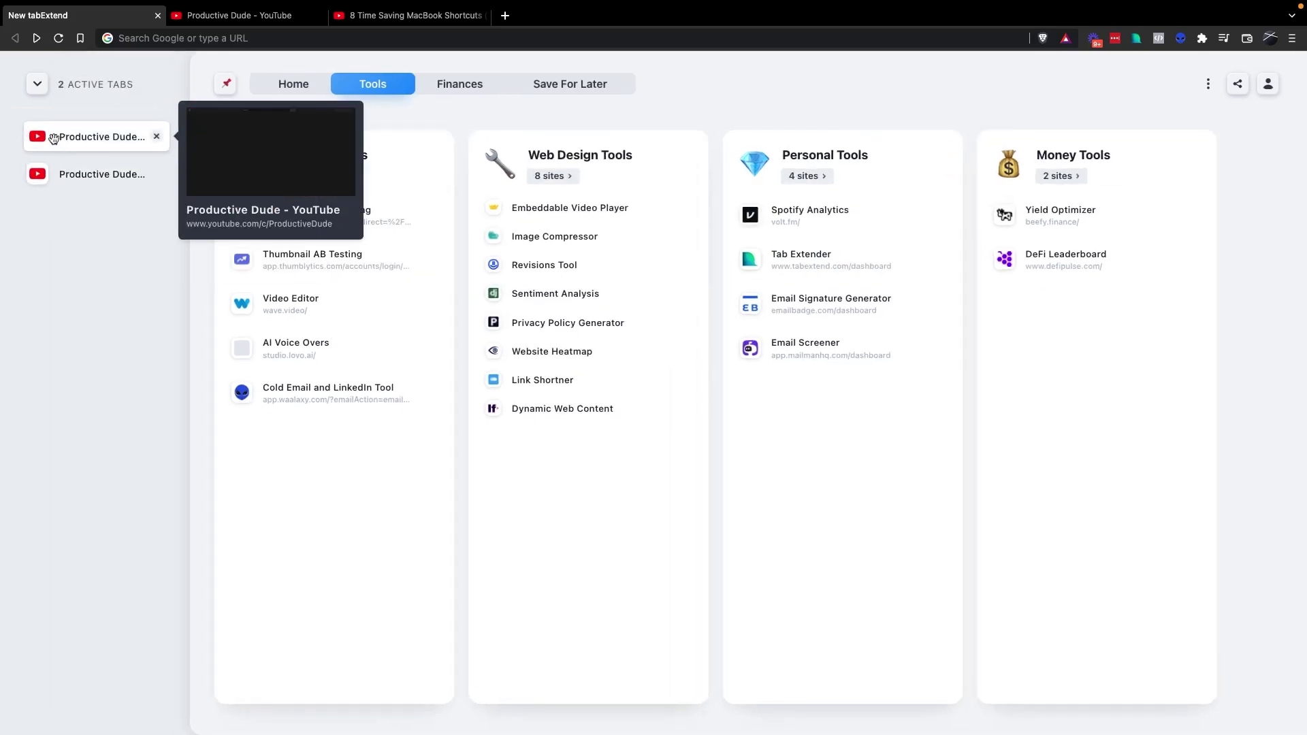
drag(75, 137, 181, 247)
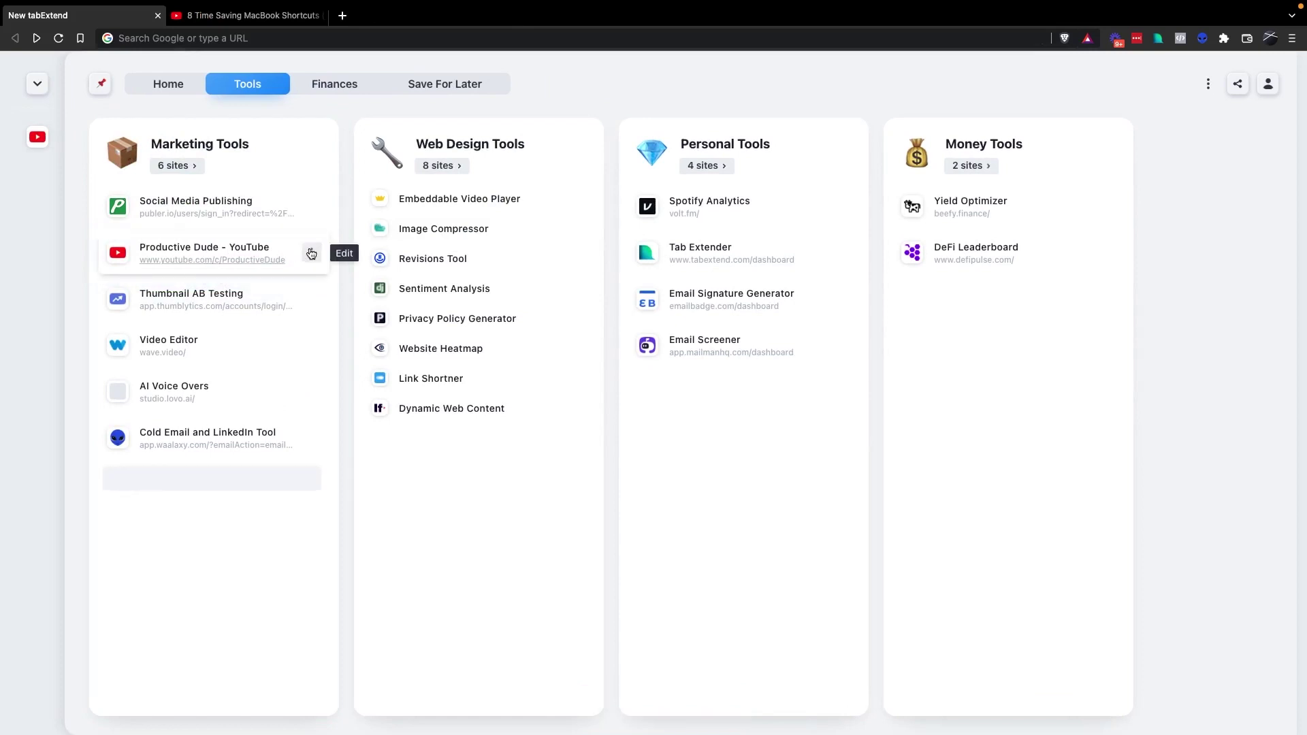
- Rename the Productive Dude - YouTube bookmark to 'Tool 1' and save
click(303, 254)
click(642, 364)
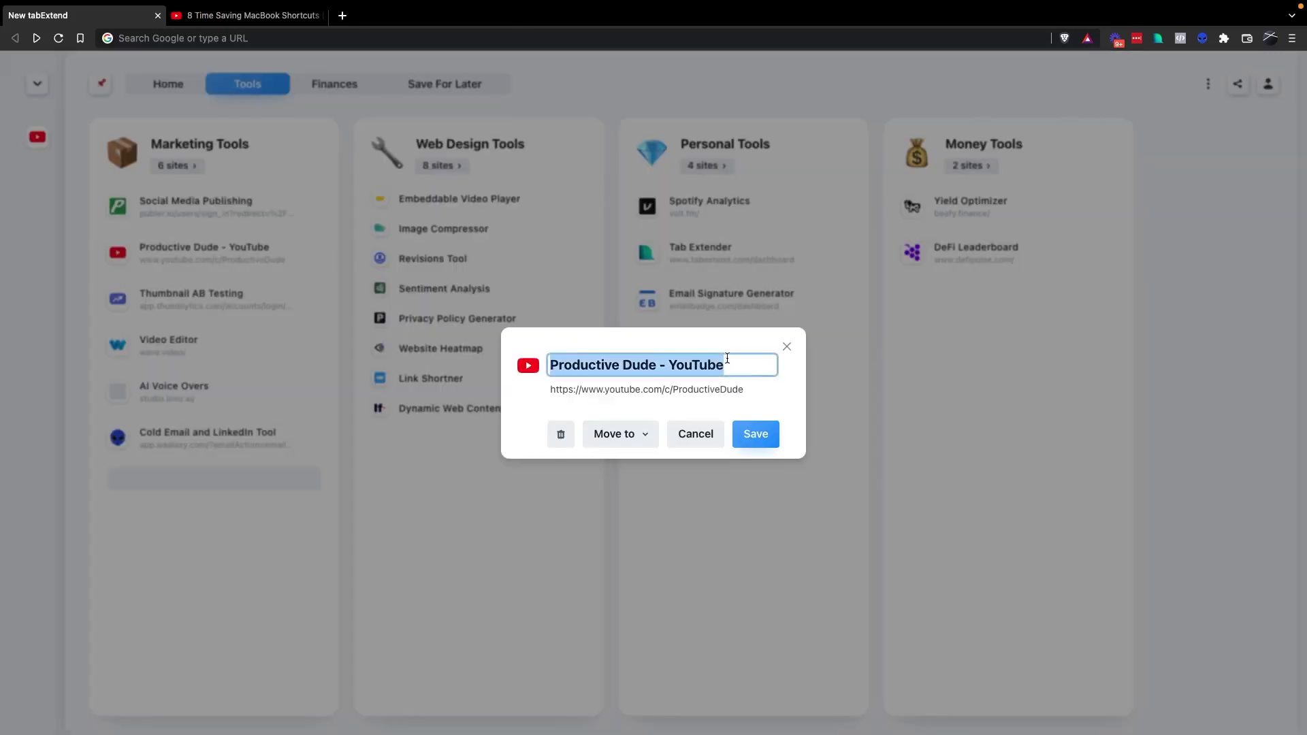
text(Tool 1)
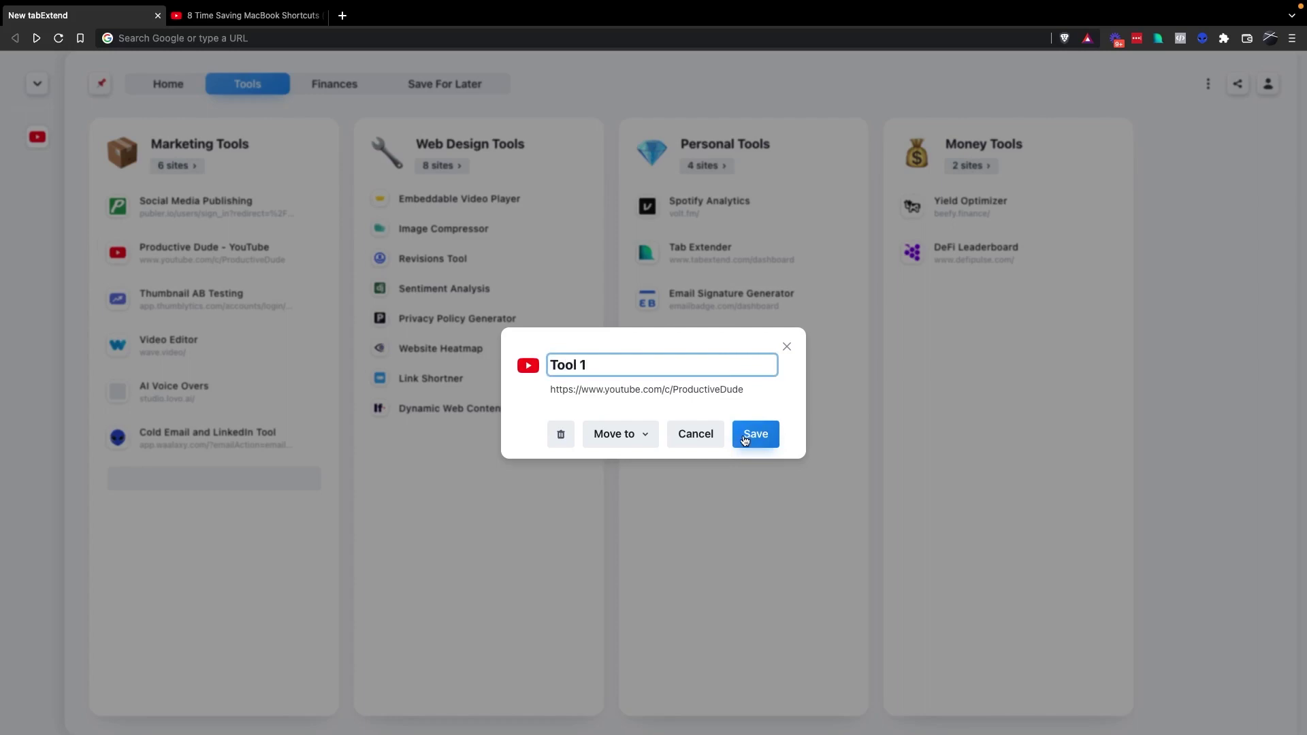
click(763, 434)
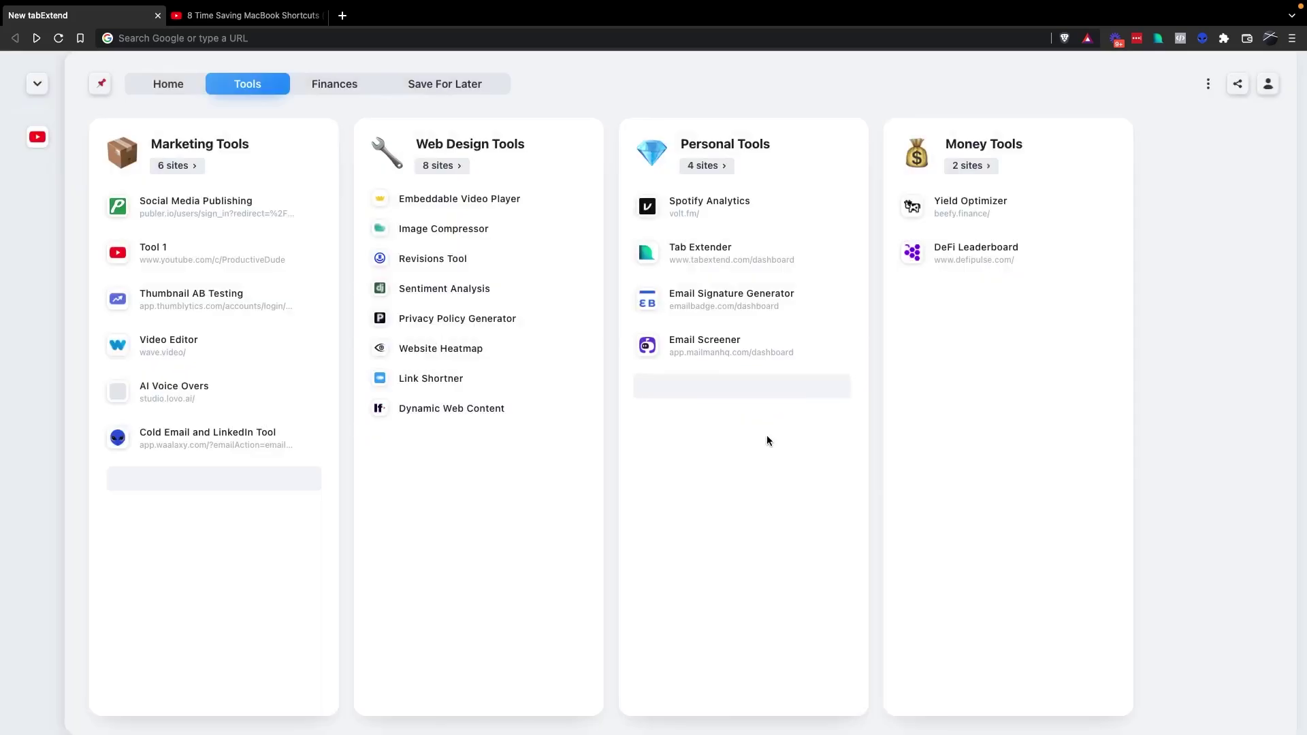
- Delete the Tool 1 bookmark from Marketing Tools and show the Finances board
click(315, 256)
click(561, 434)
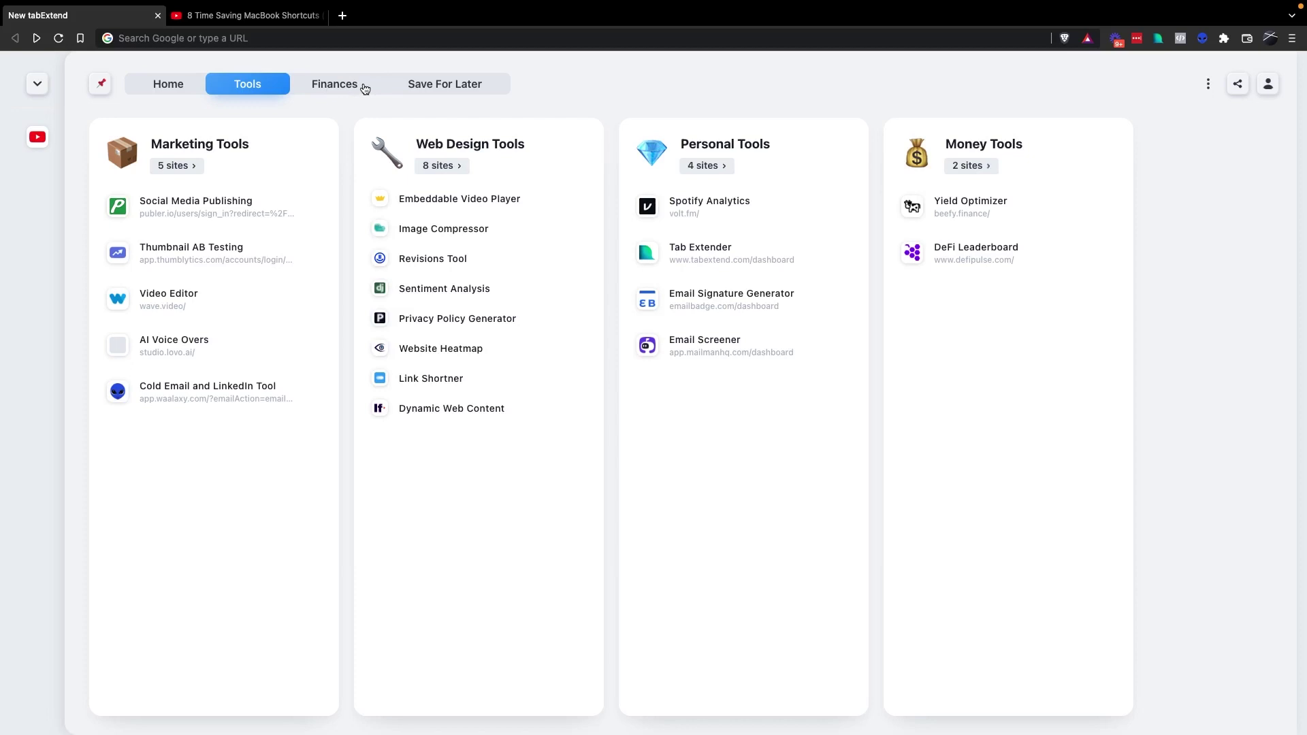
click(365, 87)
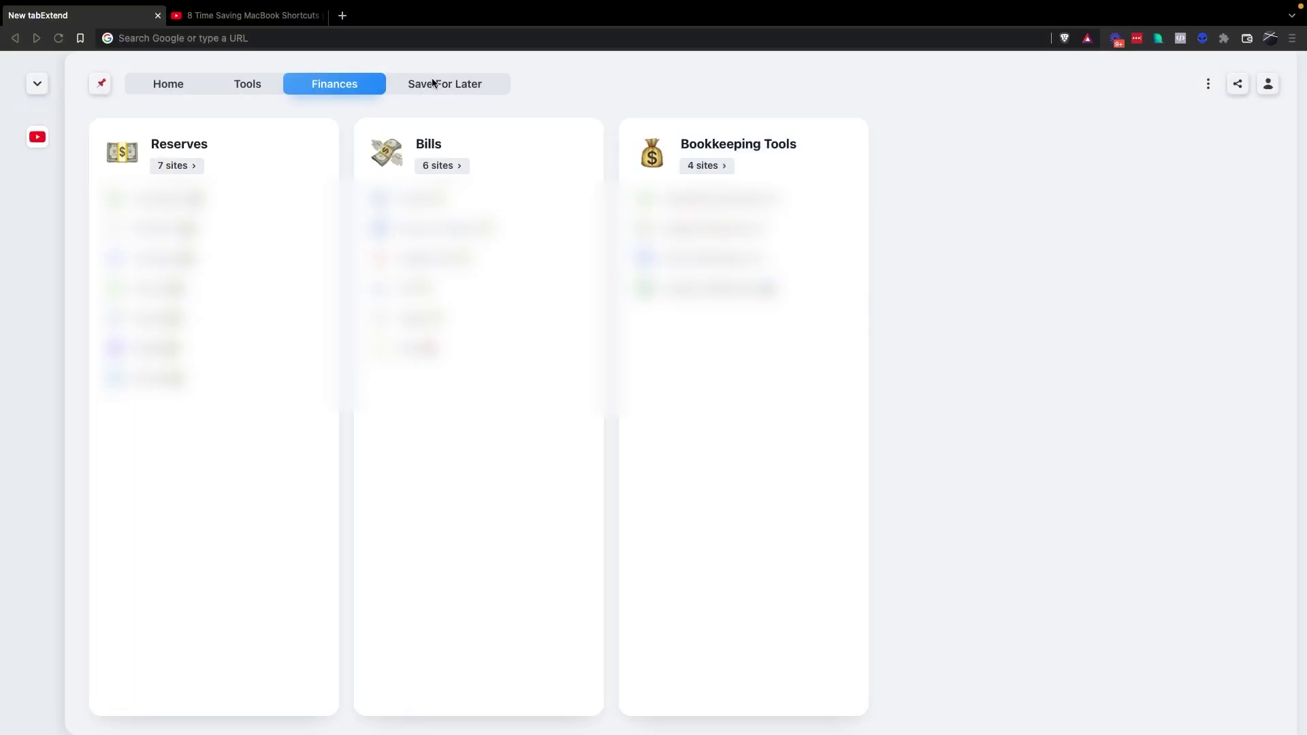
- Show the Save For Later board with its Wishlist, Research and Saved For Later groups
click(436, 87)
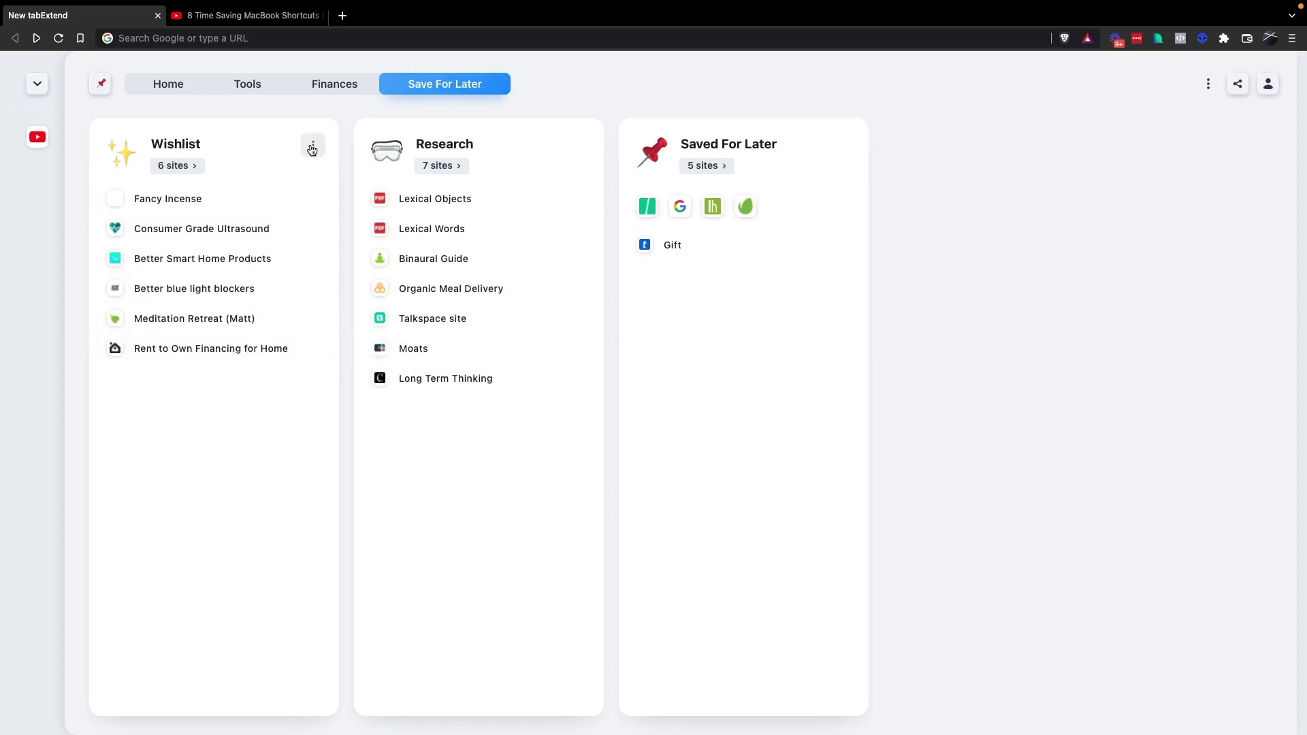
- Open all six Wishlist sites together in a new window from the group's menu
click(312, 148)
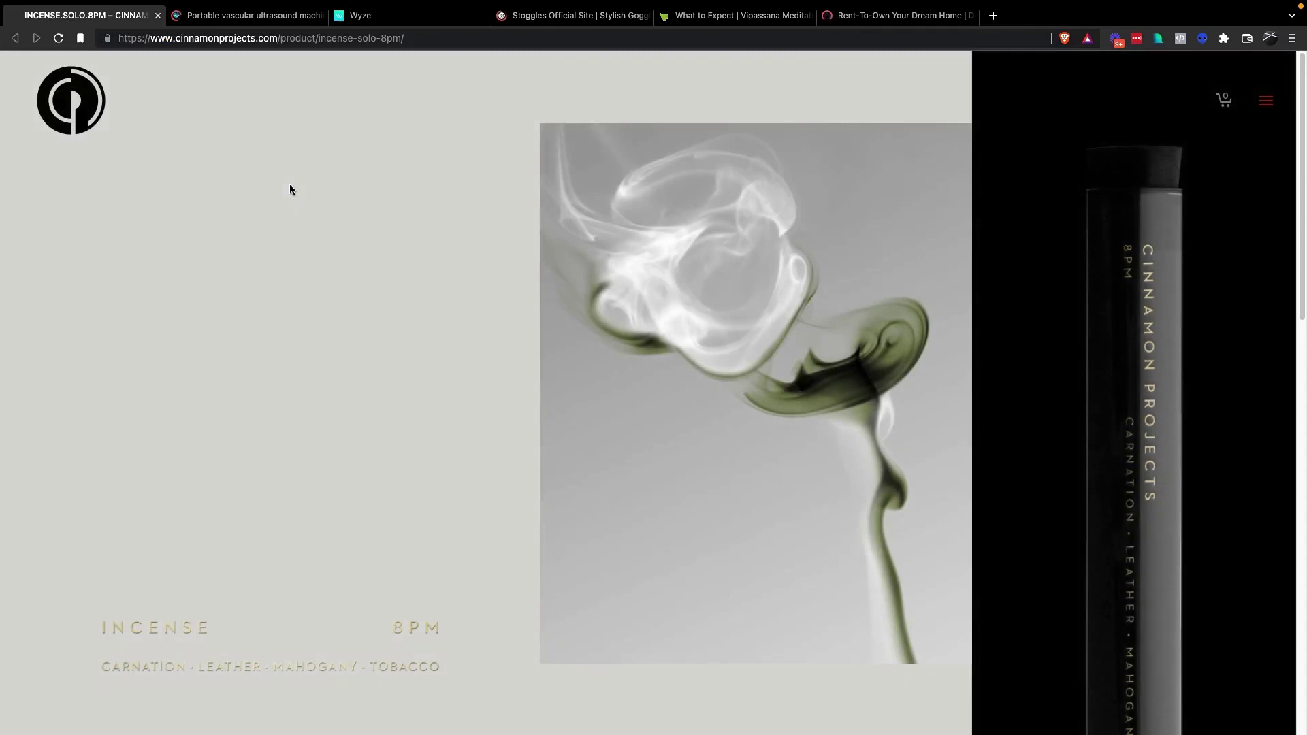
- Close the window of Wishlist tabs to return to tabExtend's Finances board
scroll(288, 192, down, 10)
scroll(288, 192, up, 10)
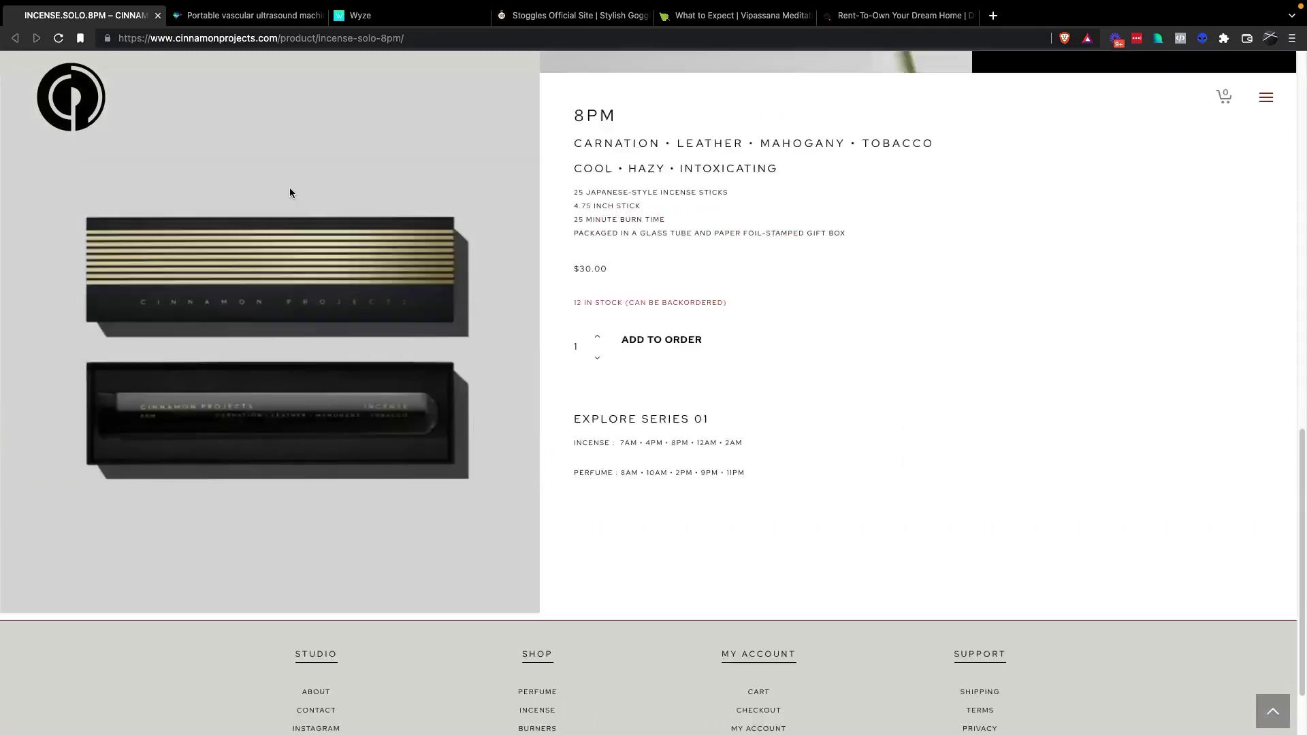
mouse_move(20, 3)
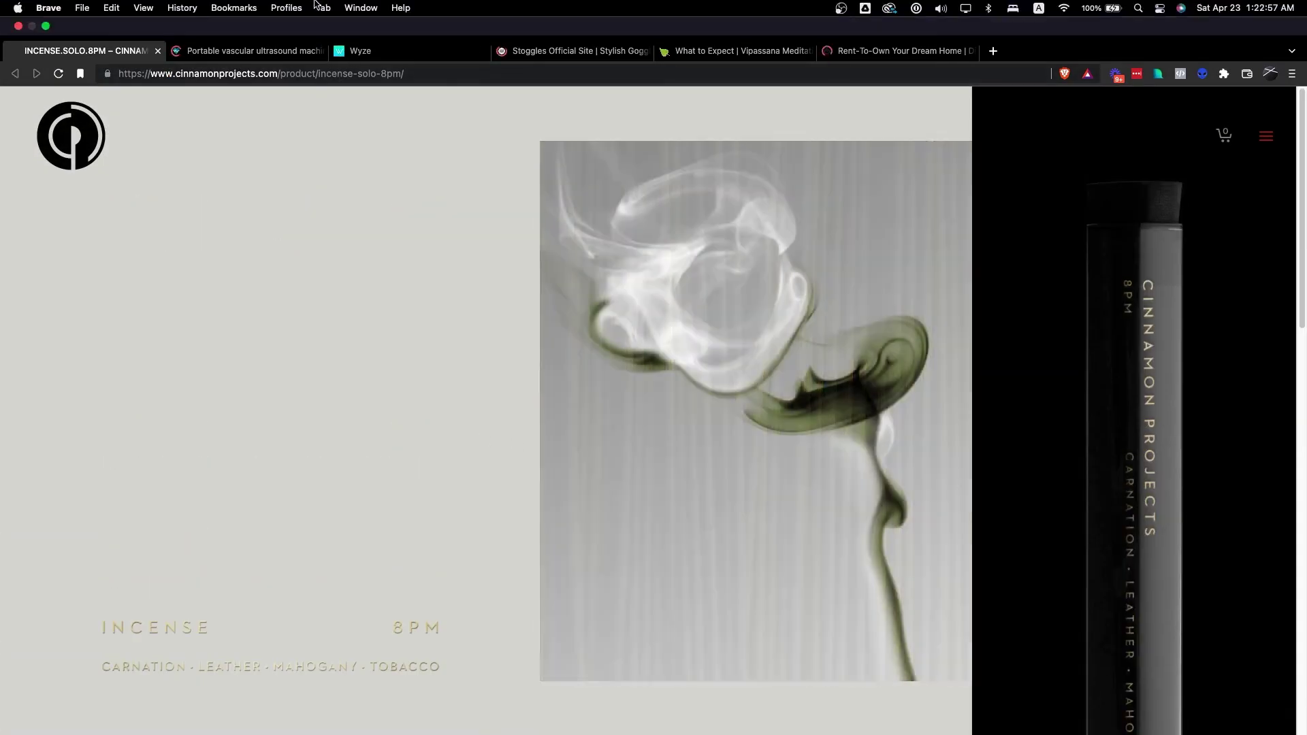
click(18, 26)
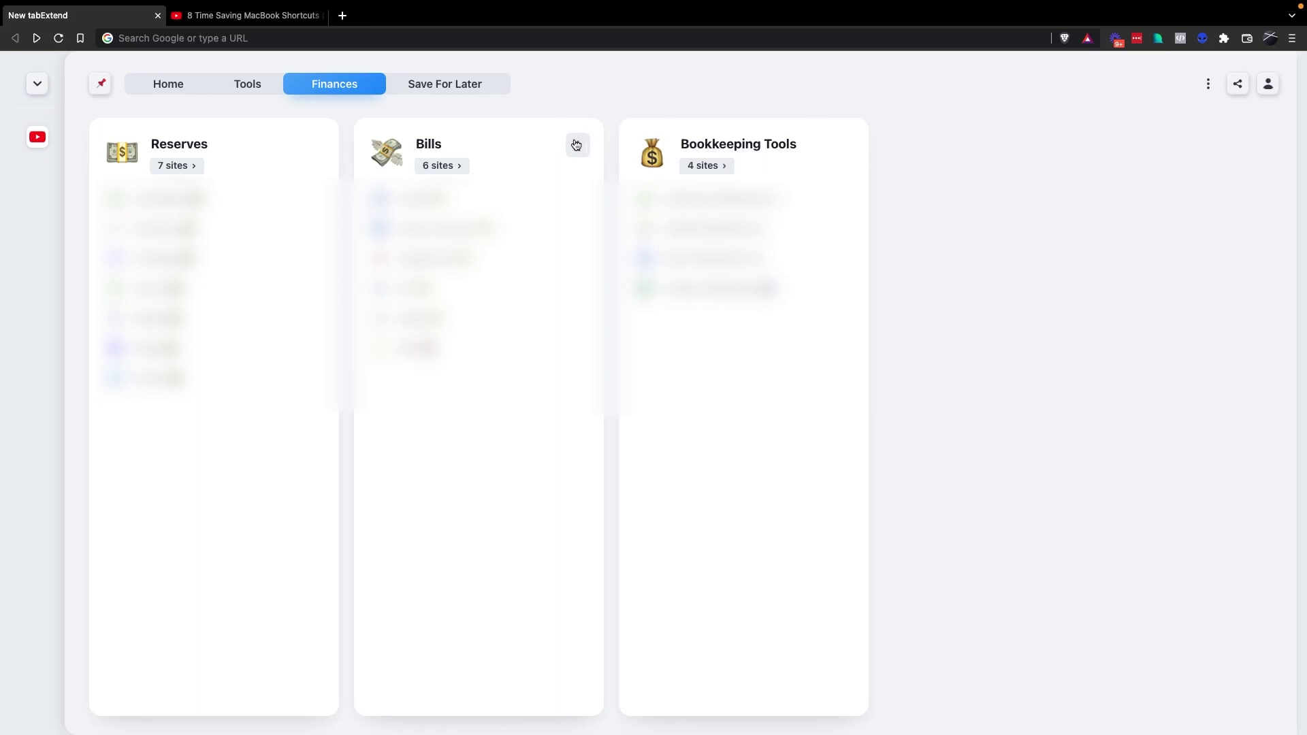
- On the Home board, add a green 'Goals' header at the end of the To-Do list
click(174, 84)
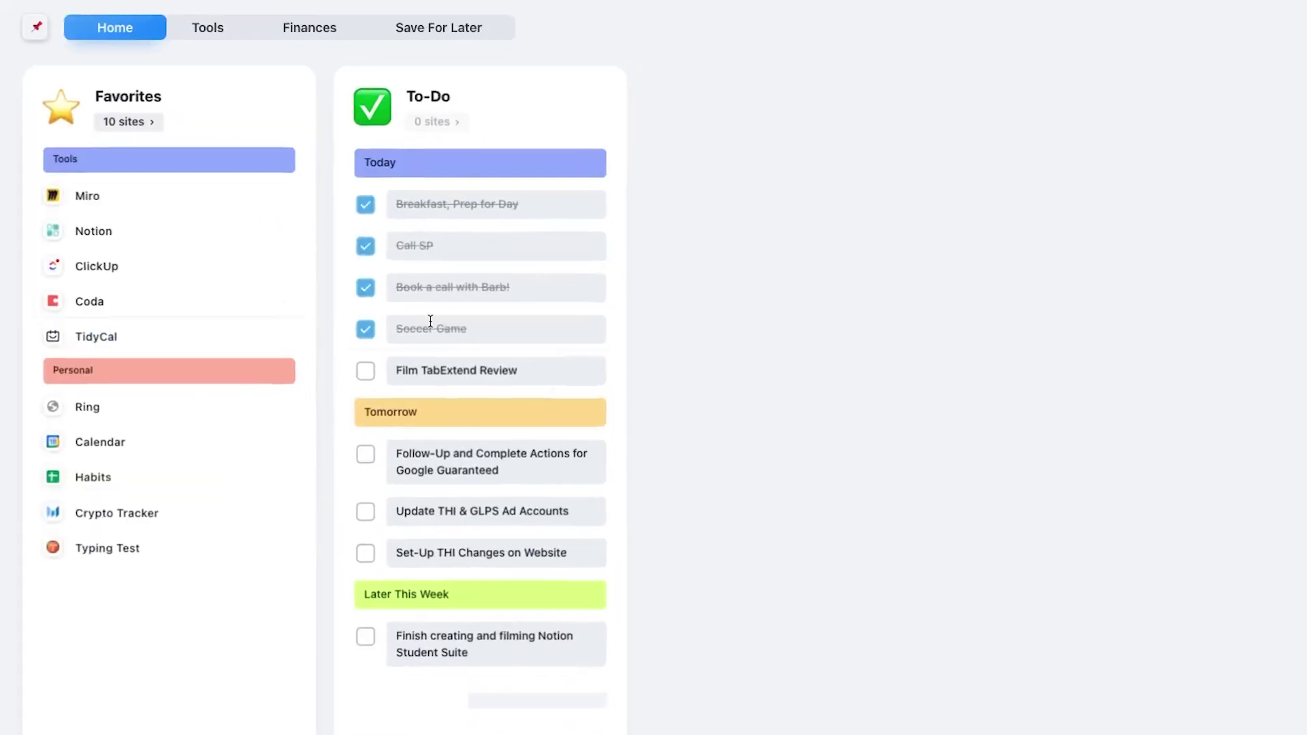
click(472, 691)
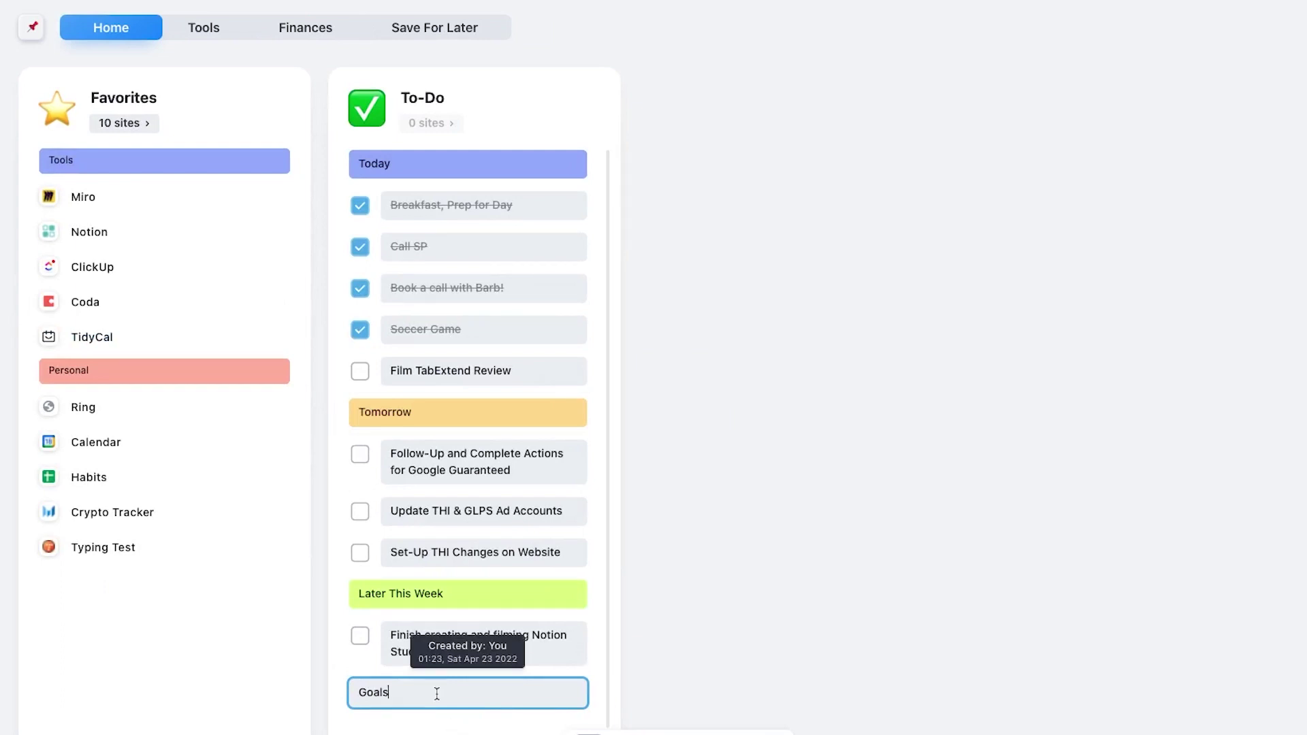
click(652, 733)
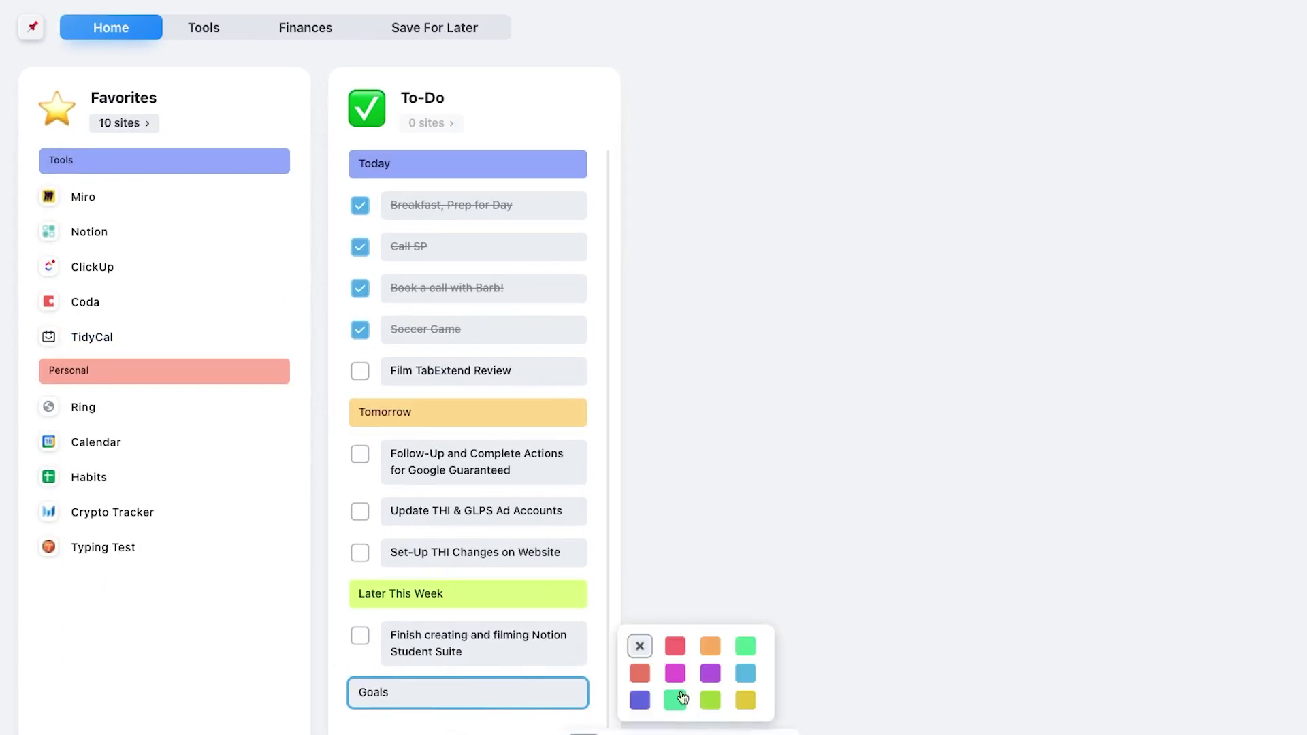
click(746, 652)
key(Return)
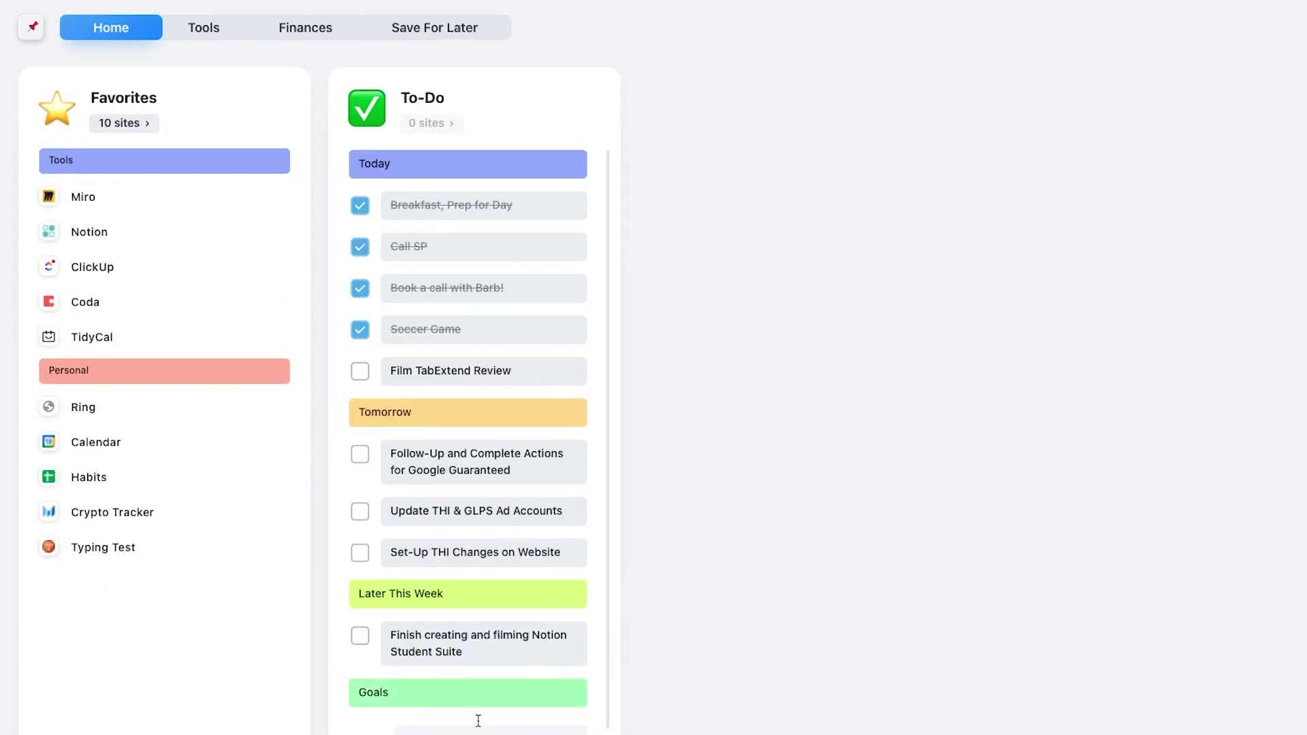
- Add checkbox tasks Goal 1, Goal 2 and Goal 3 under the Goals header
click(525, 734)
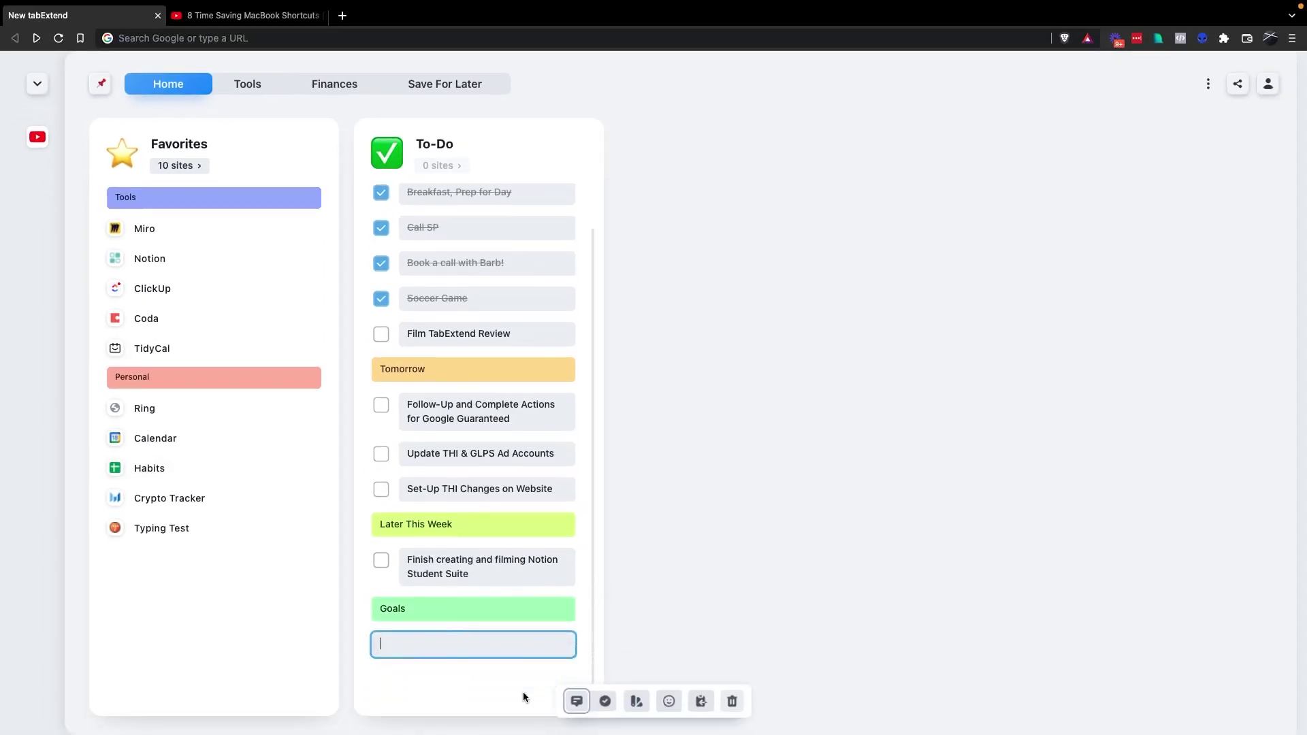
click(602, 701)
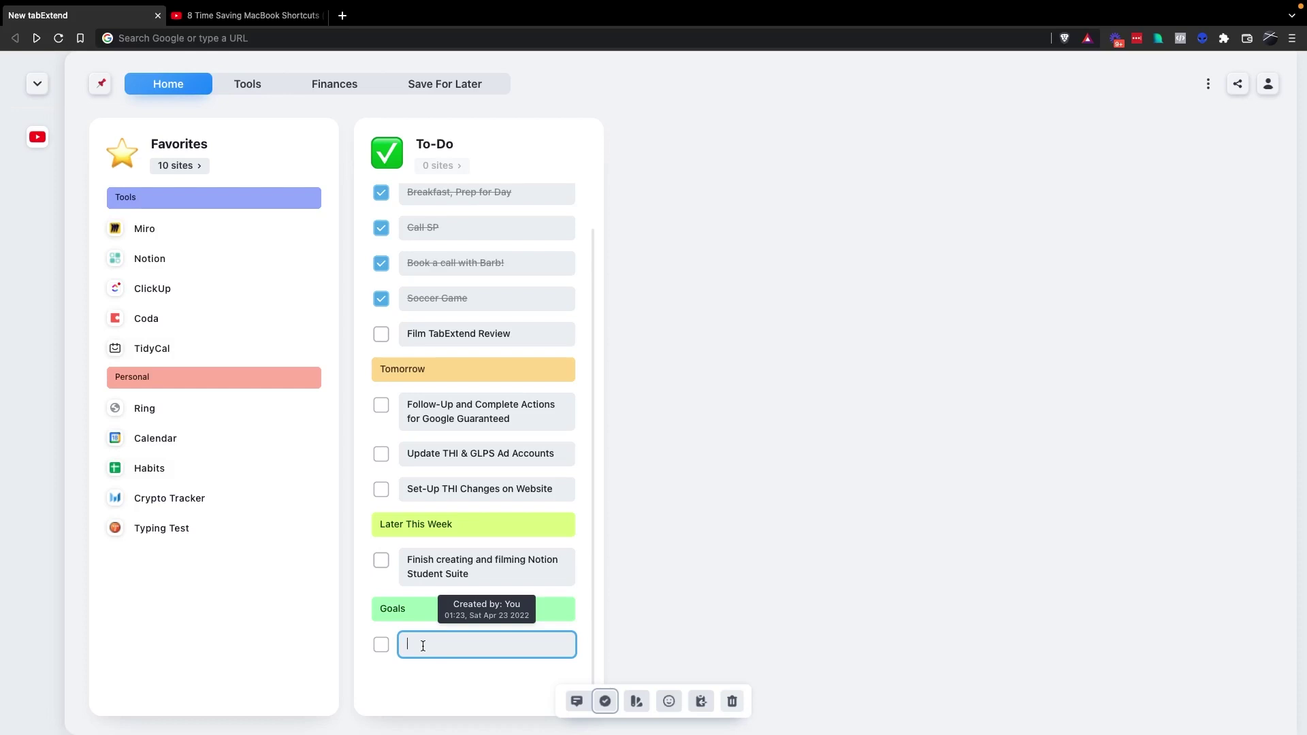
key(Return)
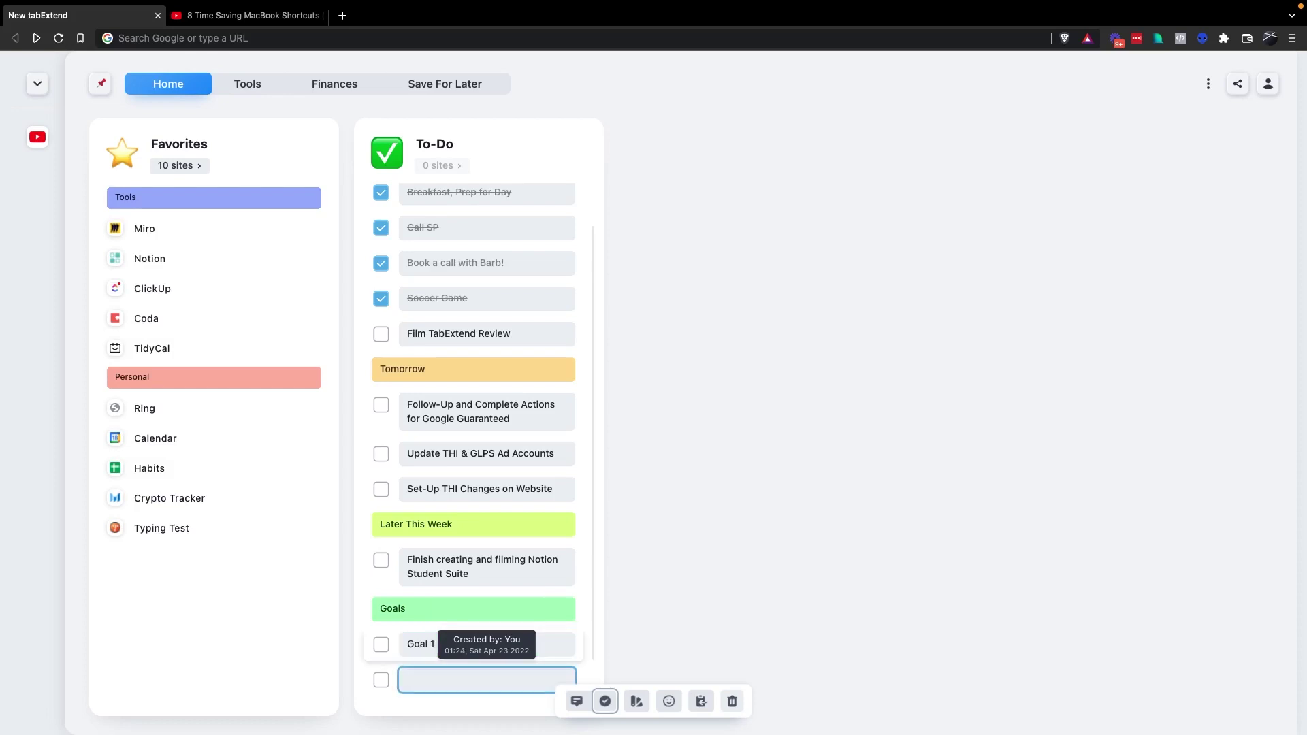
text(Goal 2)
key(Return)
text(Goal 3)
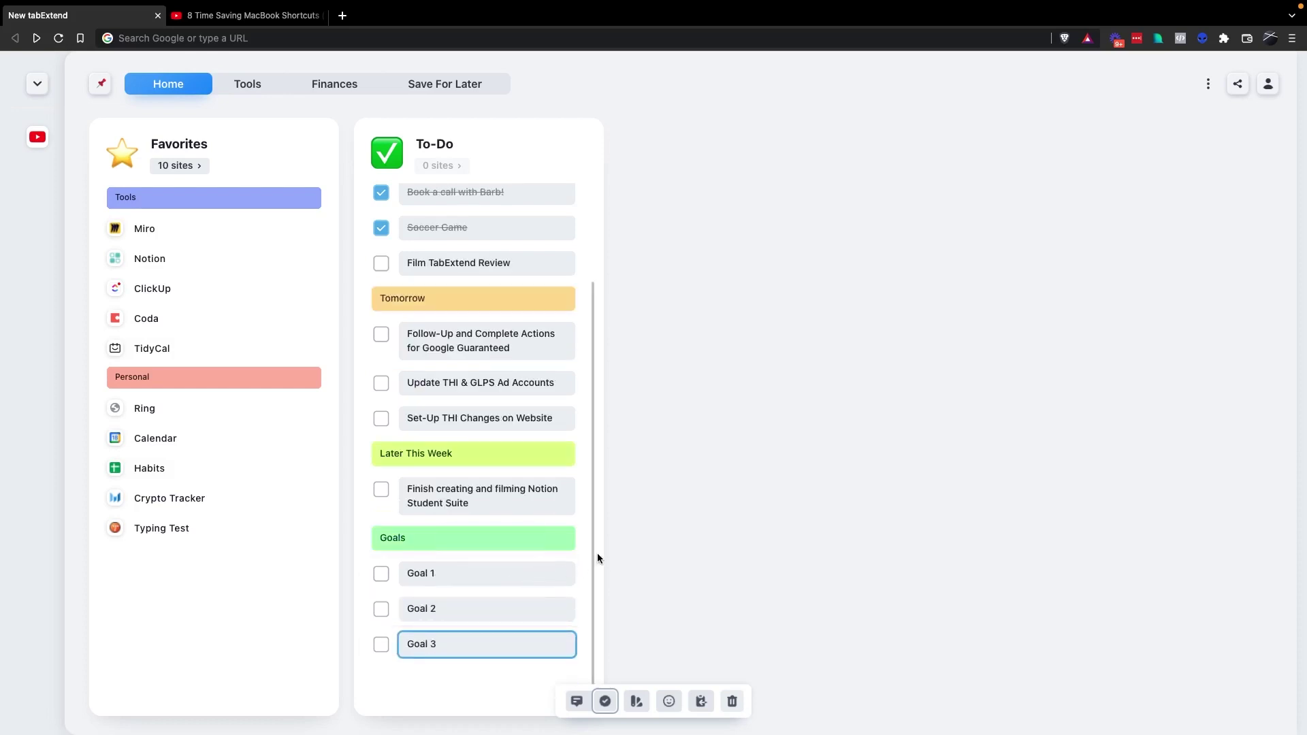
drag(593, 554, 566, 354)
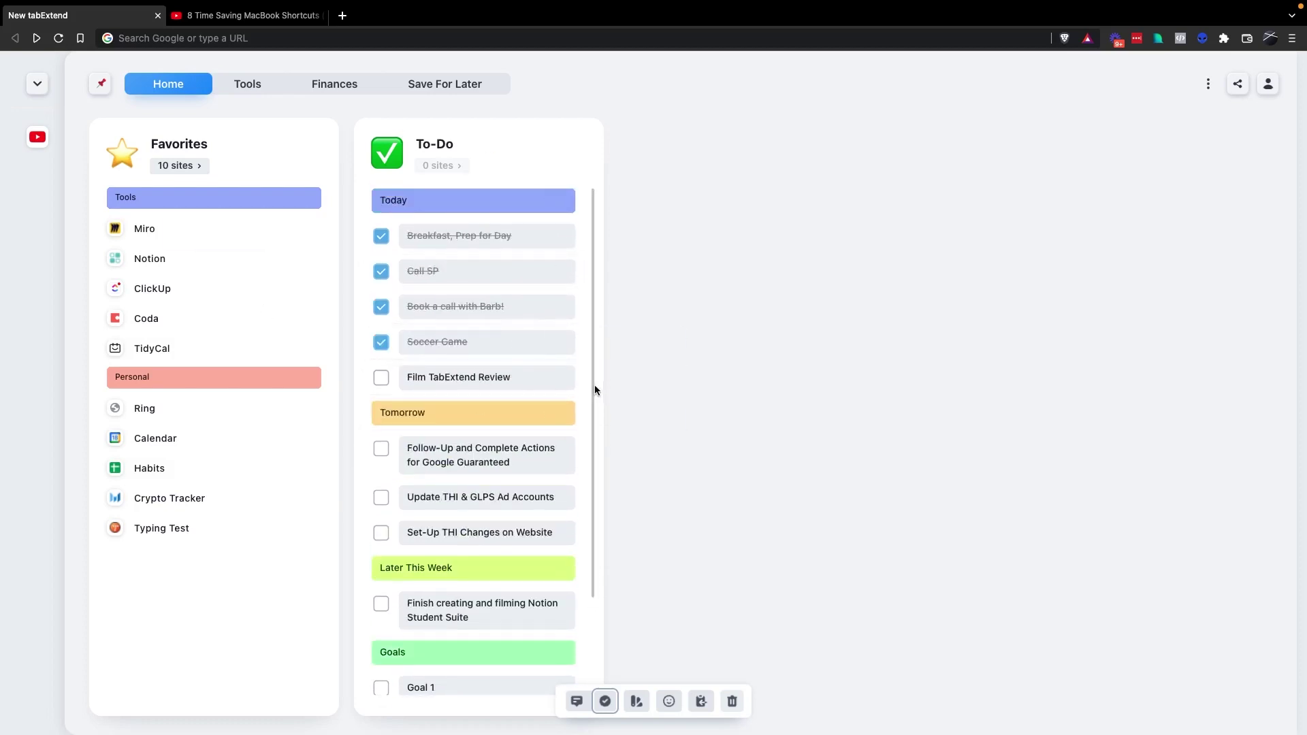
mouse_move(595, 385)
mouse_down()
mouse_move(602, 493)
mouse_move(588, 372)
mouse_up()
drag(593, 428, 589, 386)
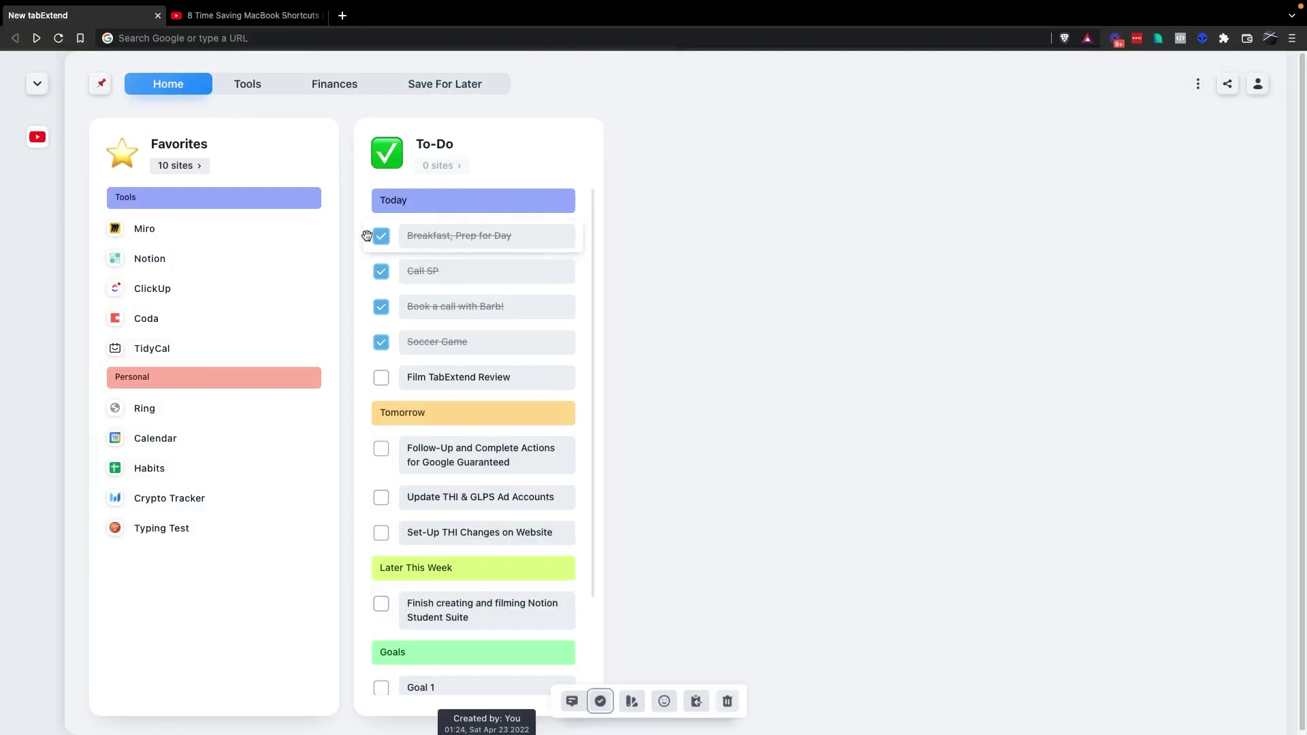
- Delete the Breakfast, Call SP, book-a-call and completed Film TabExtend Review tasks from Today
drag(376, 236, 1150, 698)
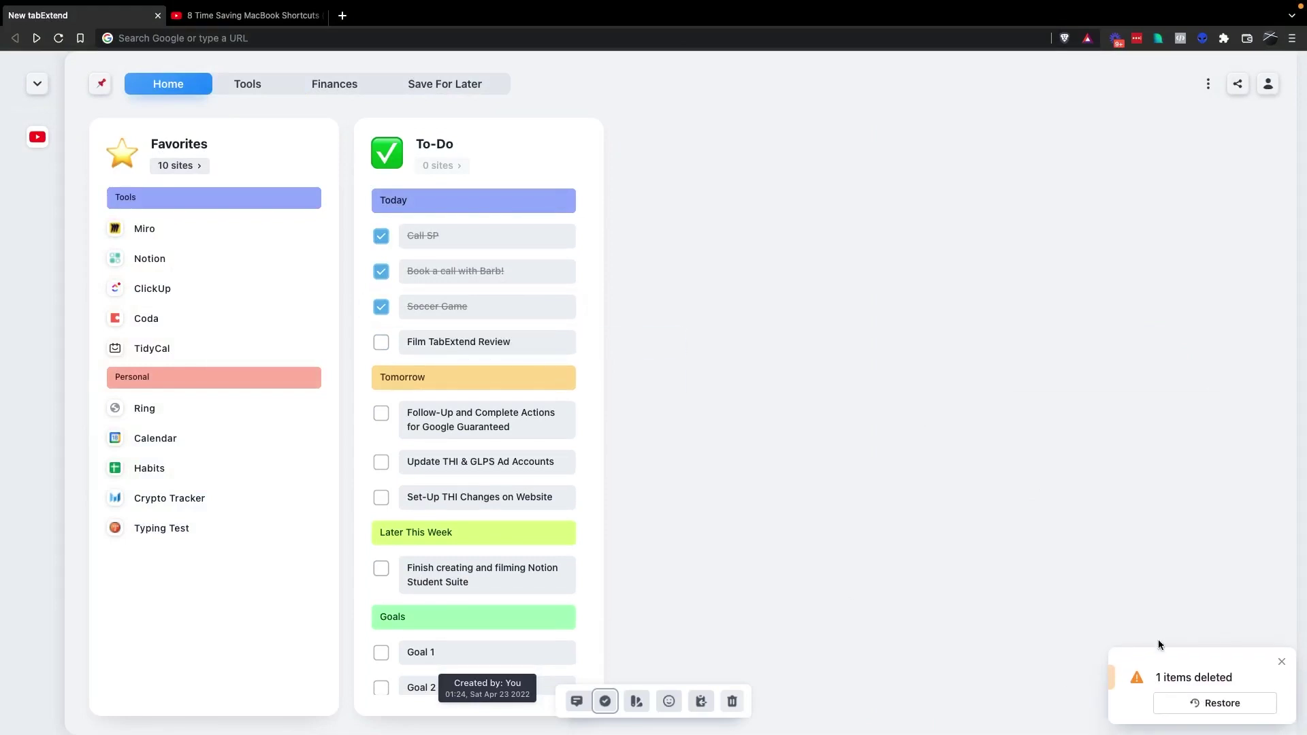
click(1283, 664)
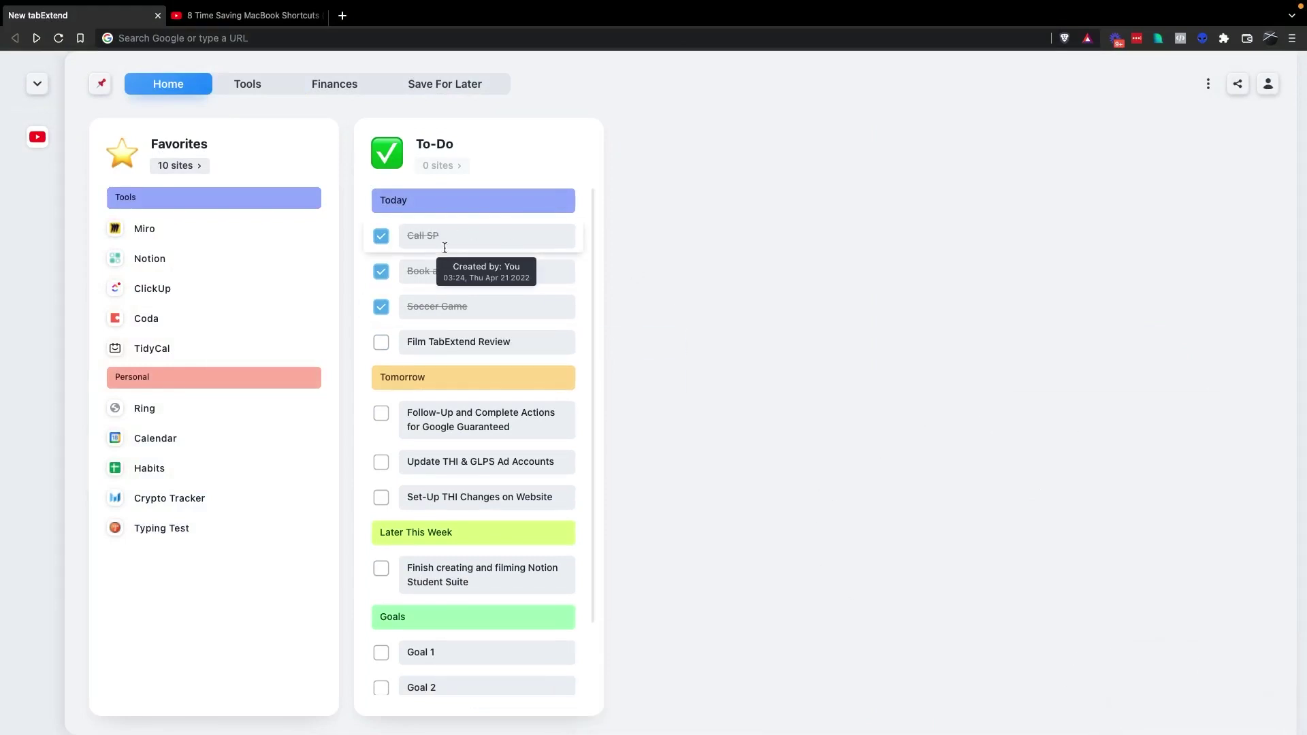
drag(372, 239, 1170, 701)
drag(362, 236, 1144, 691)
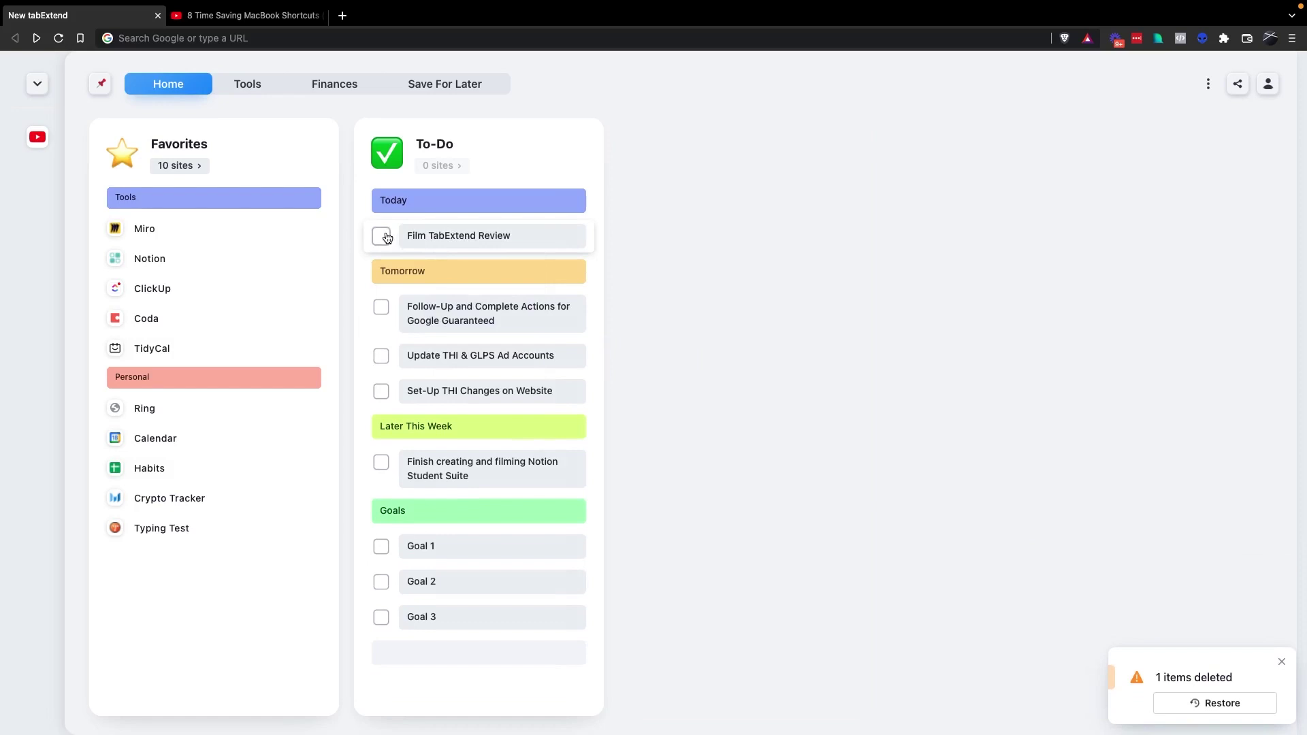
click(381, 236)
drag(370, 236, 1158, 677)
- Move Google Guaranteed follow-up and Update THI & GLPS under Today, Notion Student Suite under Tomorrow
drag(367, 266, 376, 234)
mouse_move(374, 322)
mouse_down()
mouse_move(377, 271)
mouse_move(368, 358)
mouse_move(380, 301)
mouse_move(379, 321)
mouse_up()
drag(368, 435, 371, 391)
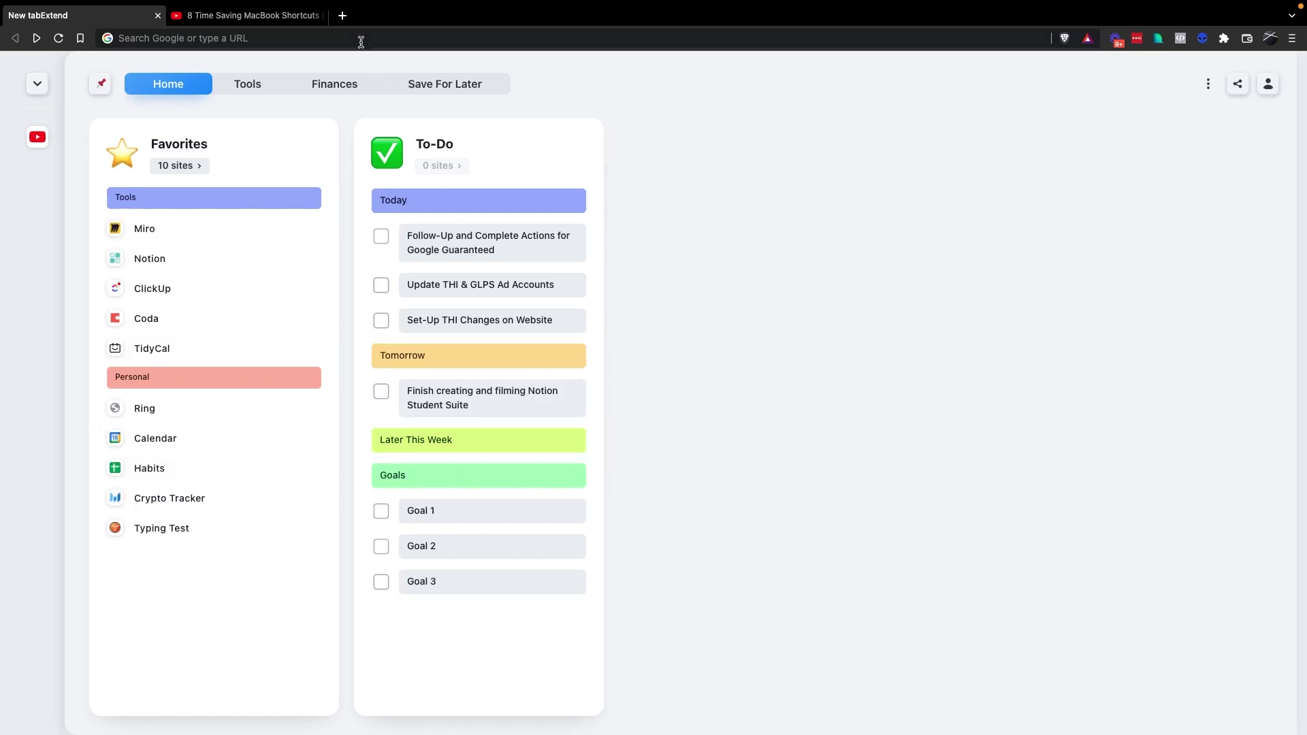
- Close the YouTube shortcuts video tab and the duplicate dashboard tabs, leaving only tabExtend
click(344, 16)
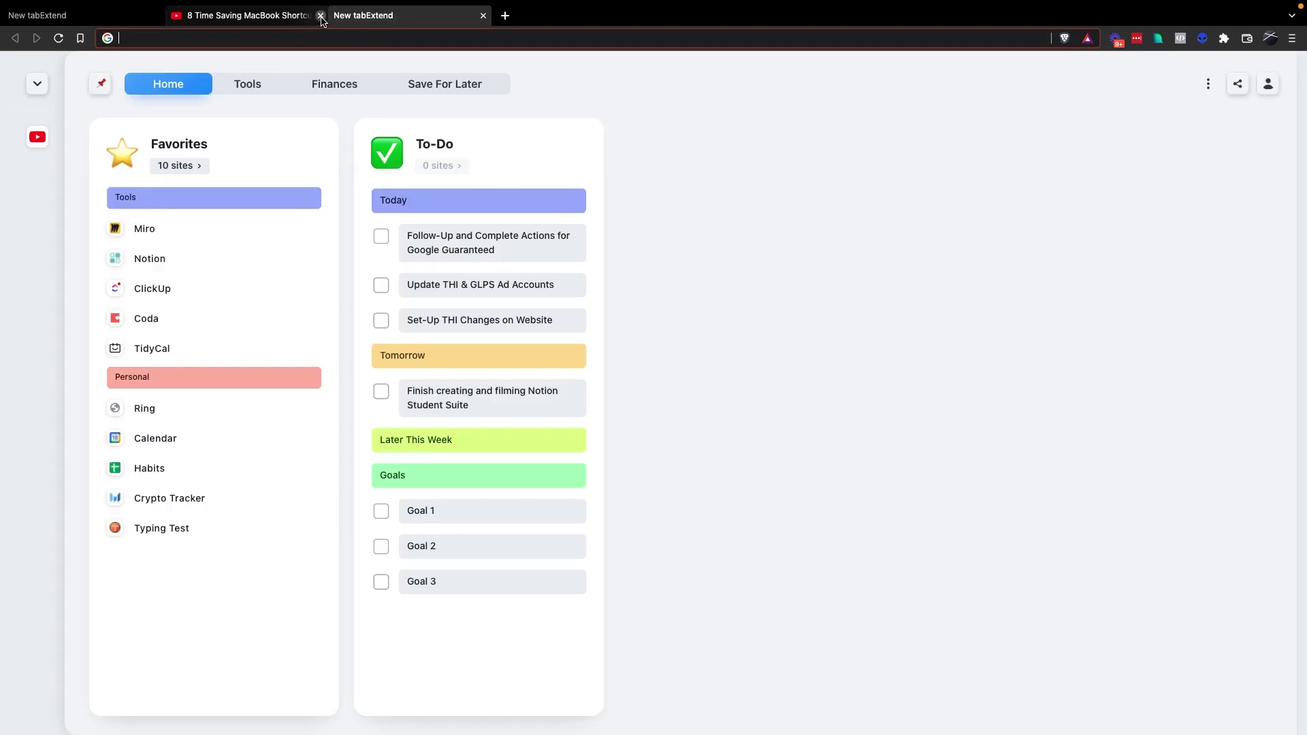
click(318, 15)
key(super+w)
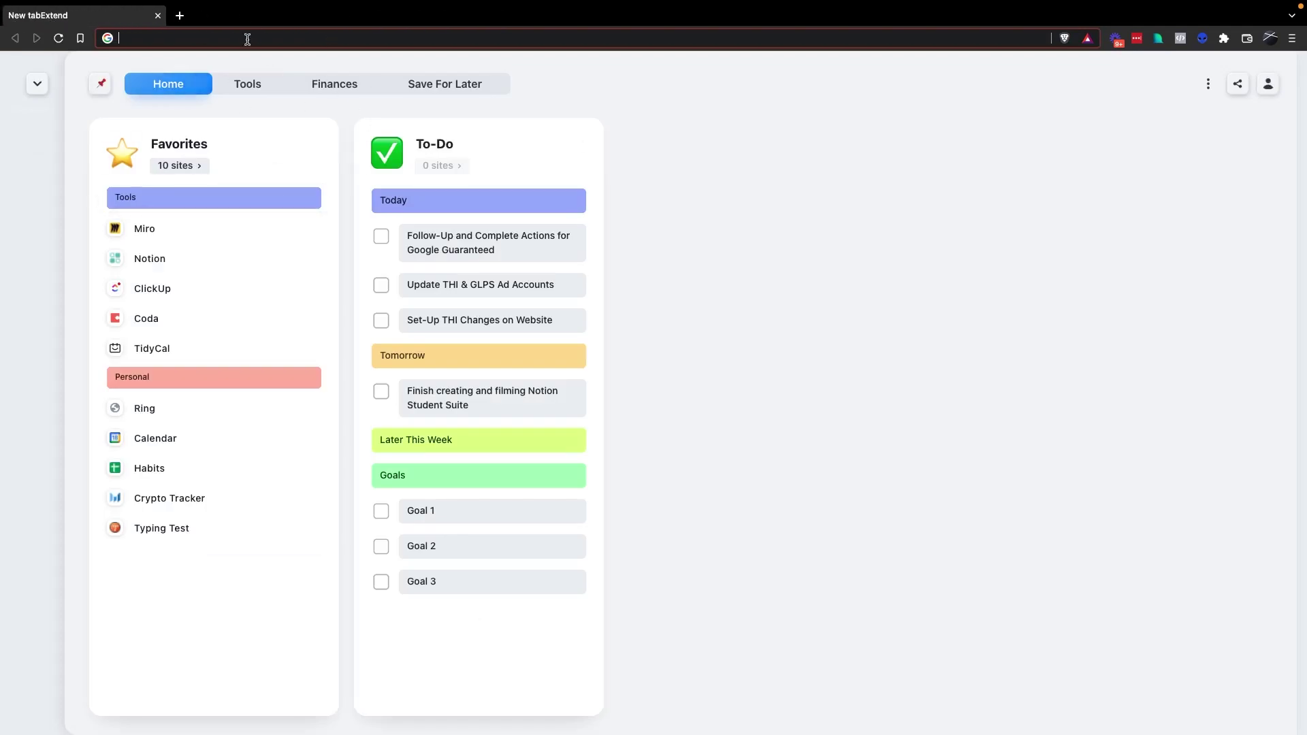
click(181, 16)
key(super+w)
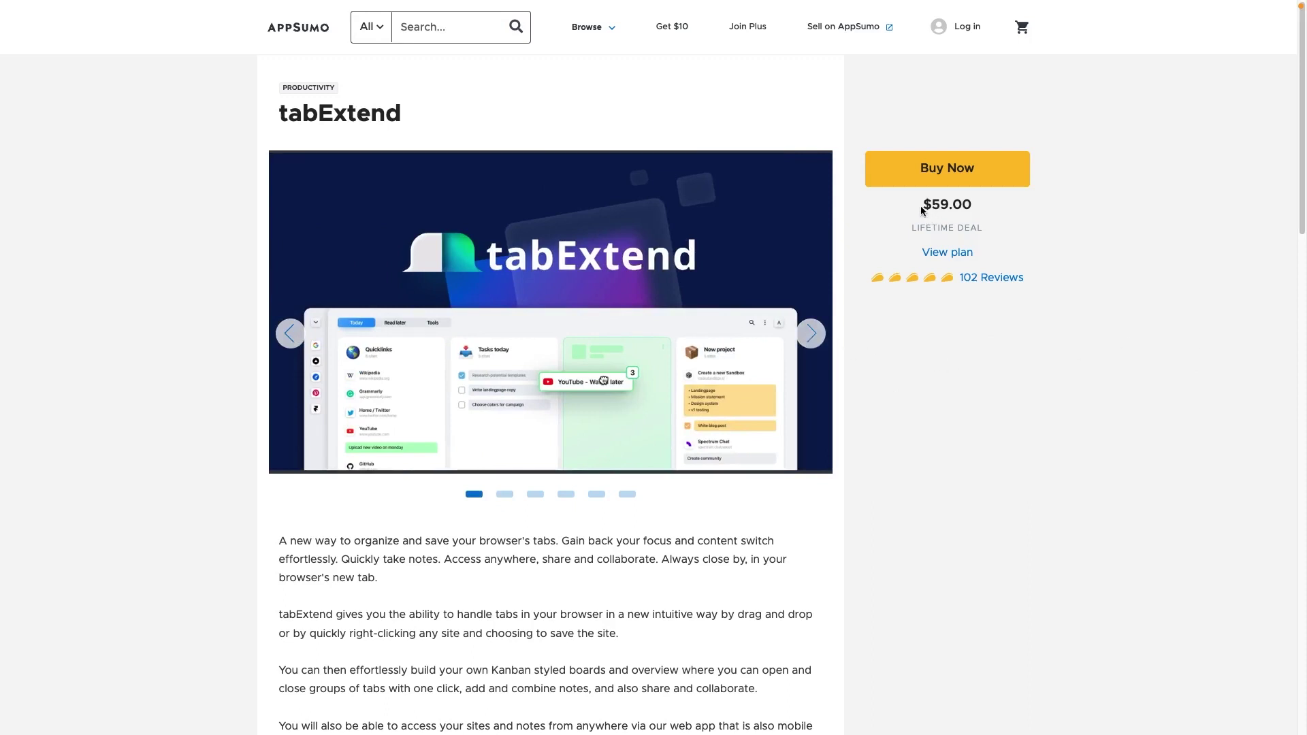
- Highlight the $59.00 lifetime deal price, then the creator's pinned review text, while reading
drag(922, 211, 988, 225)
click(996, 230)
scroll(869, 416, down, 15)
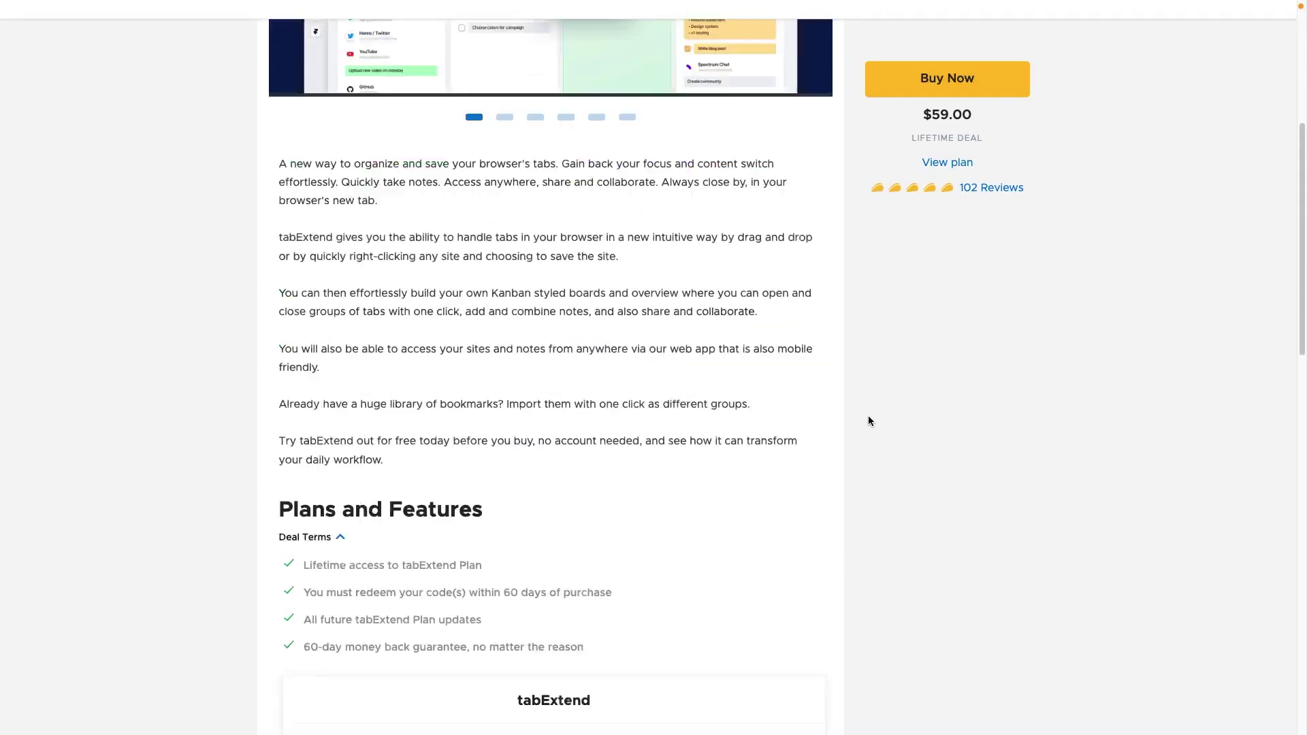
scroll(878, 412, down, 4)
scroll(853, 405, up, 2)
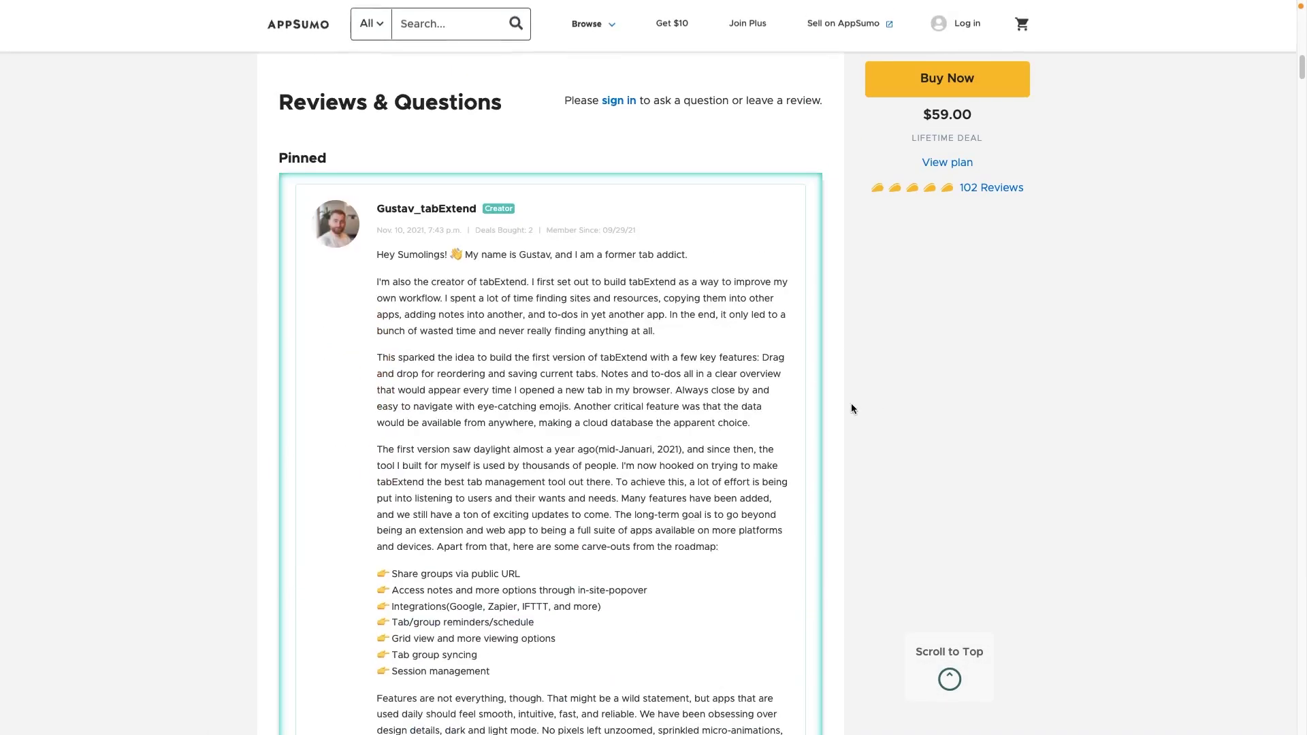
drag(372, 259, 574, 297)
click(707, 356)
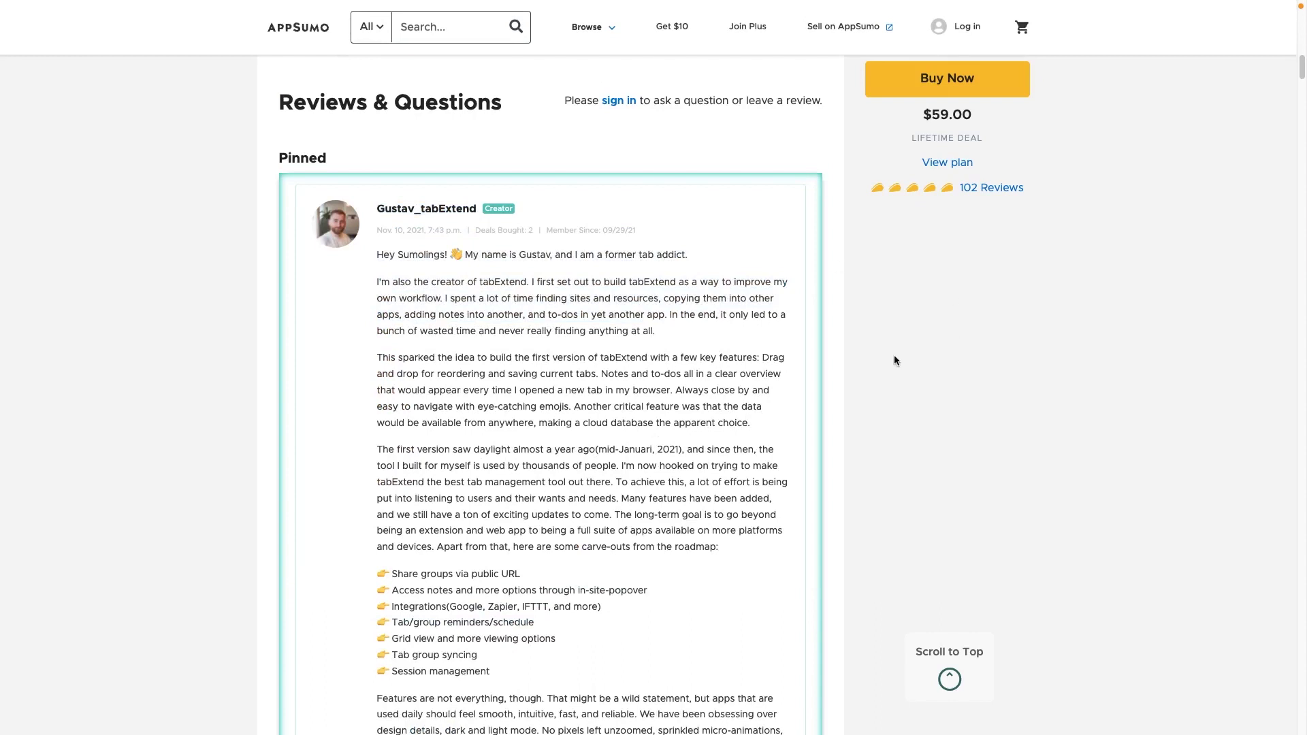
- Read through the creator's roadmap list and continue down to the customer reviews
scroll(695, 330, down, 2)
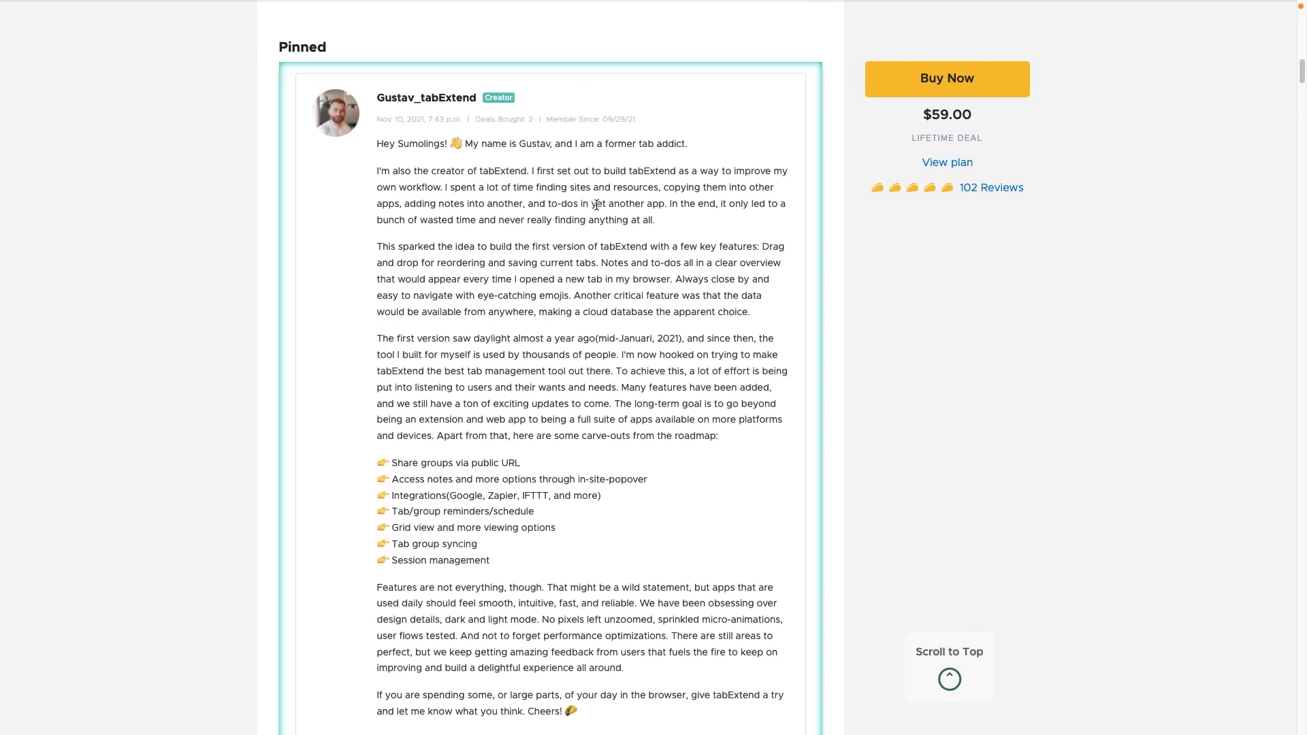
scroll(510, 357, down, 2)
drag(397, 354, 542, 444)
click(568, 426)
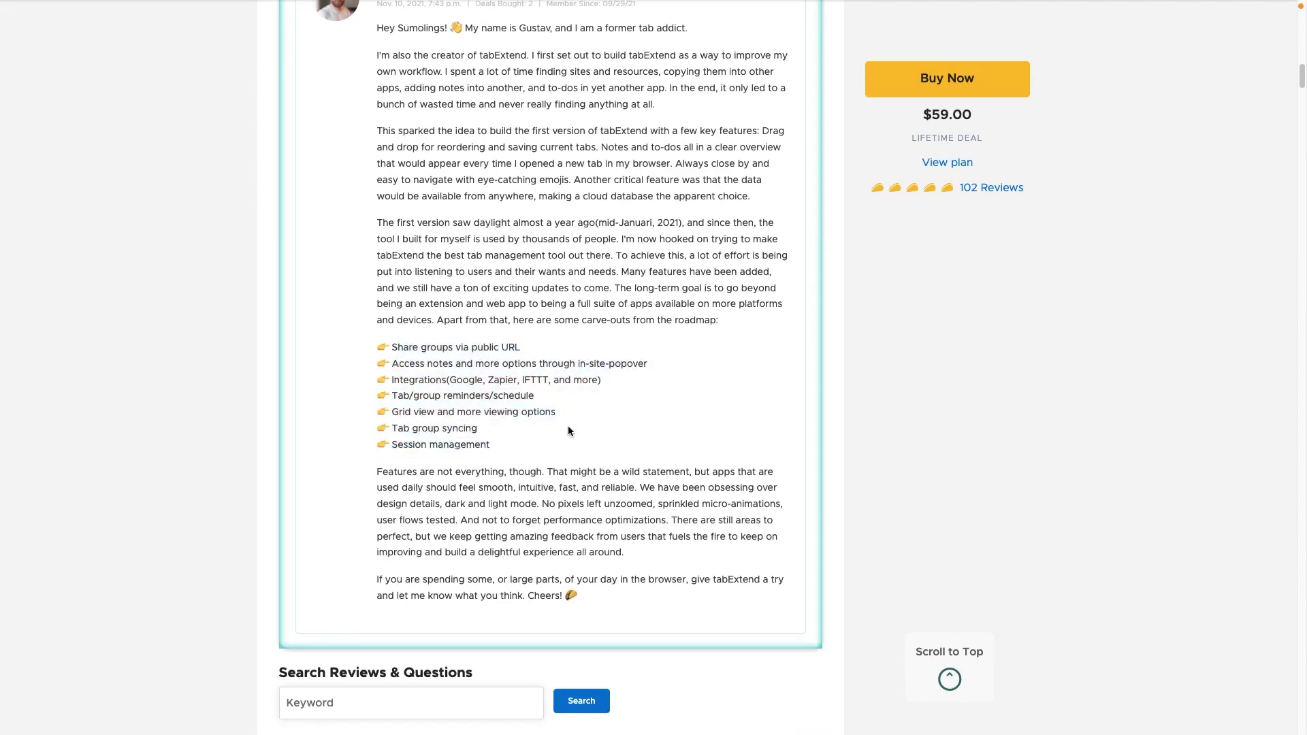
scroll(577, 407, down, 7)
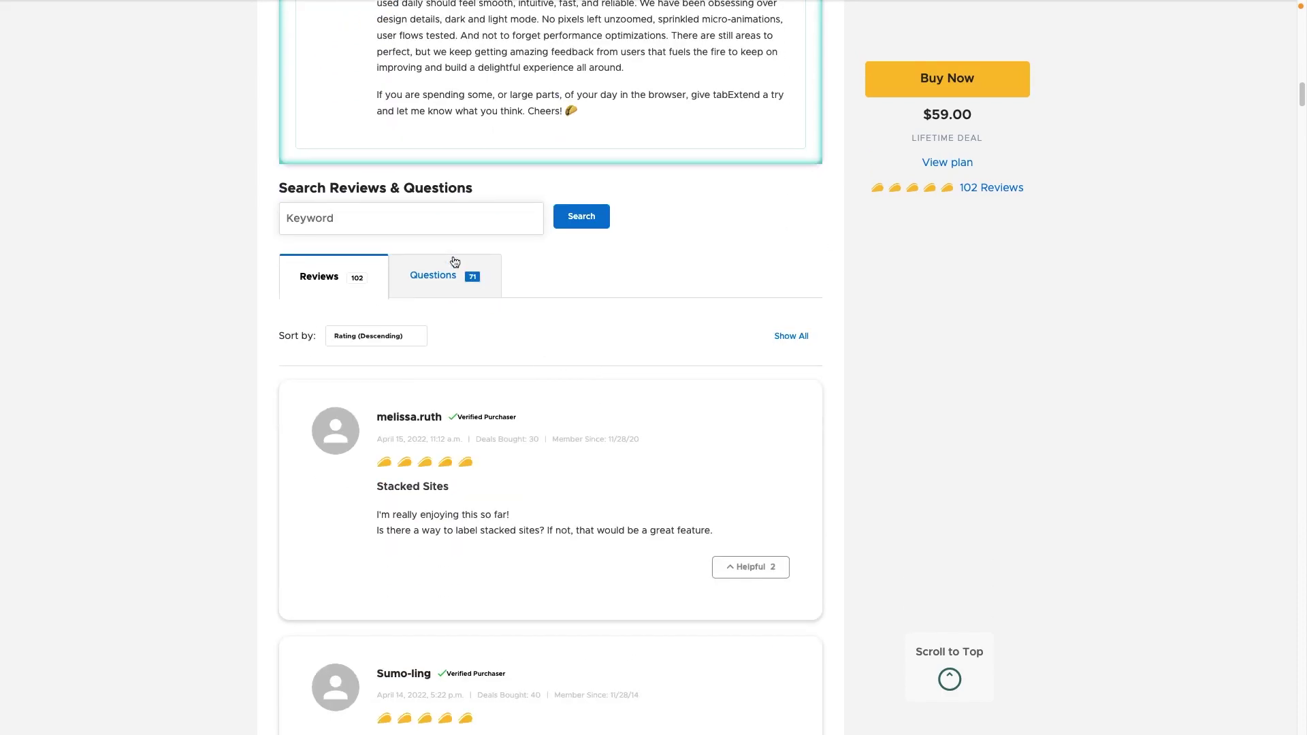
- Search reviews and questions for 'integration' and read the Integrations roadmap line
click(401, 222)
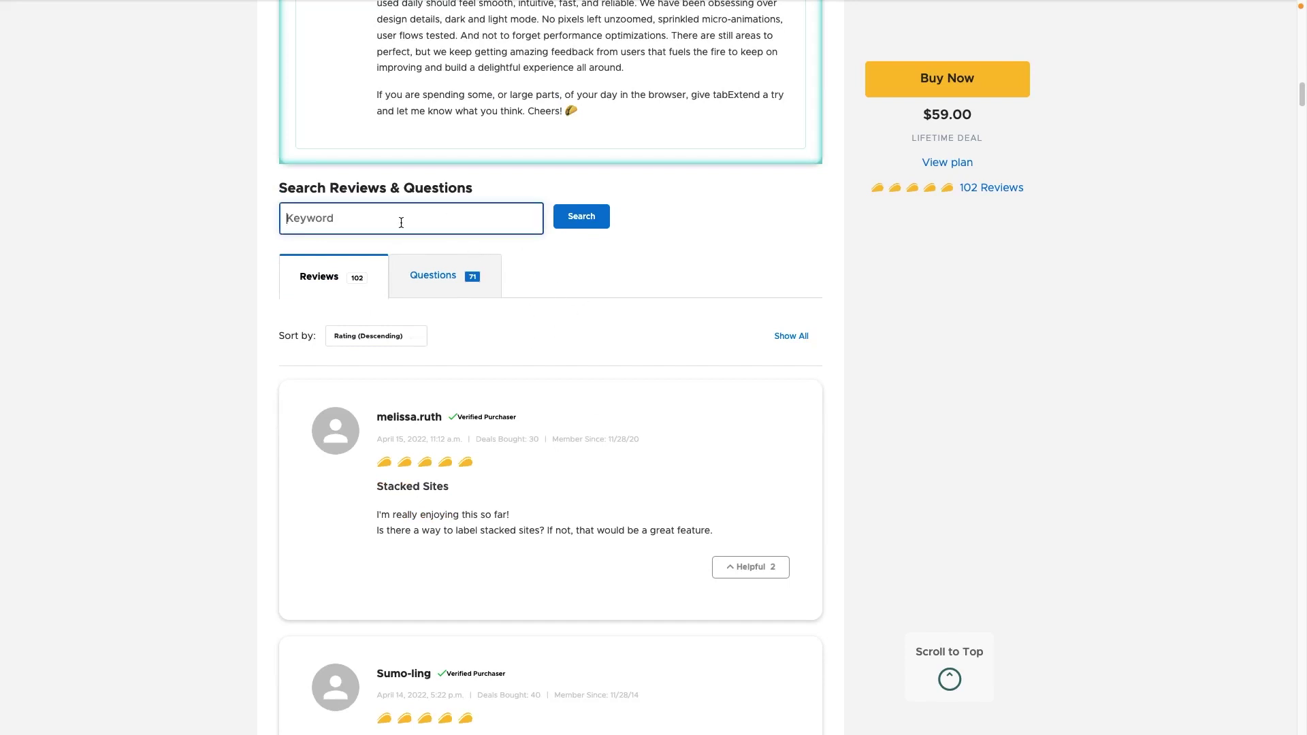
text(integration)
key(Return)
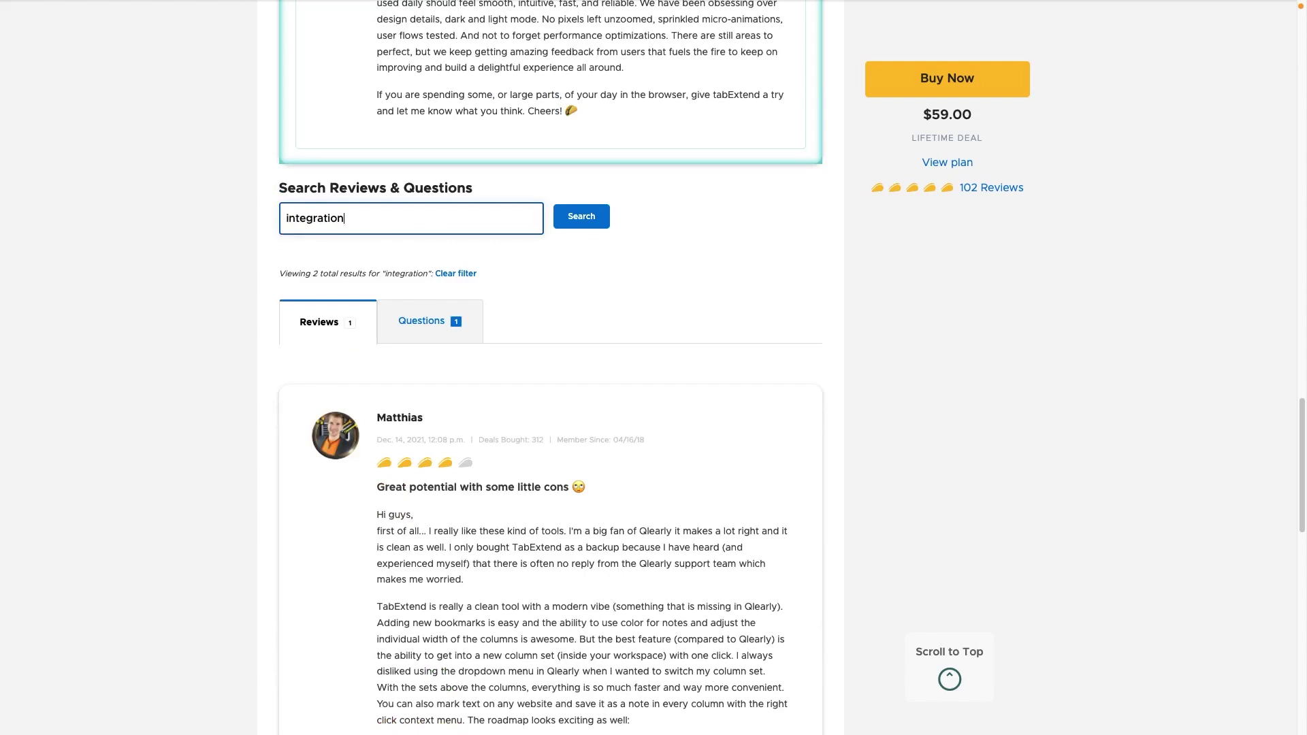
scroll(389, 406, down, 3)
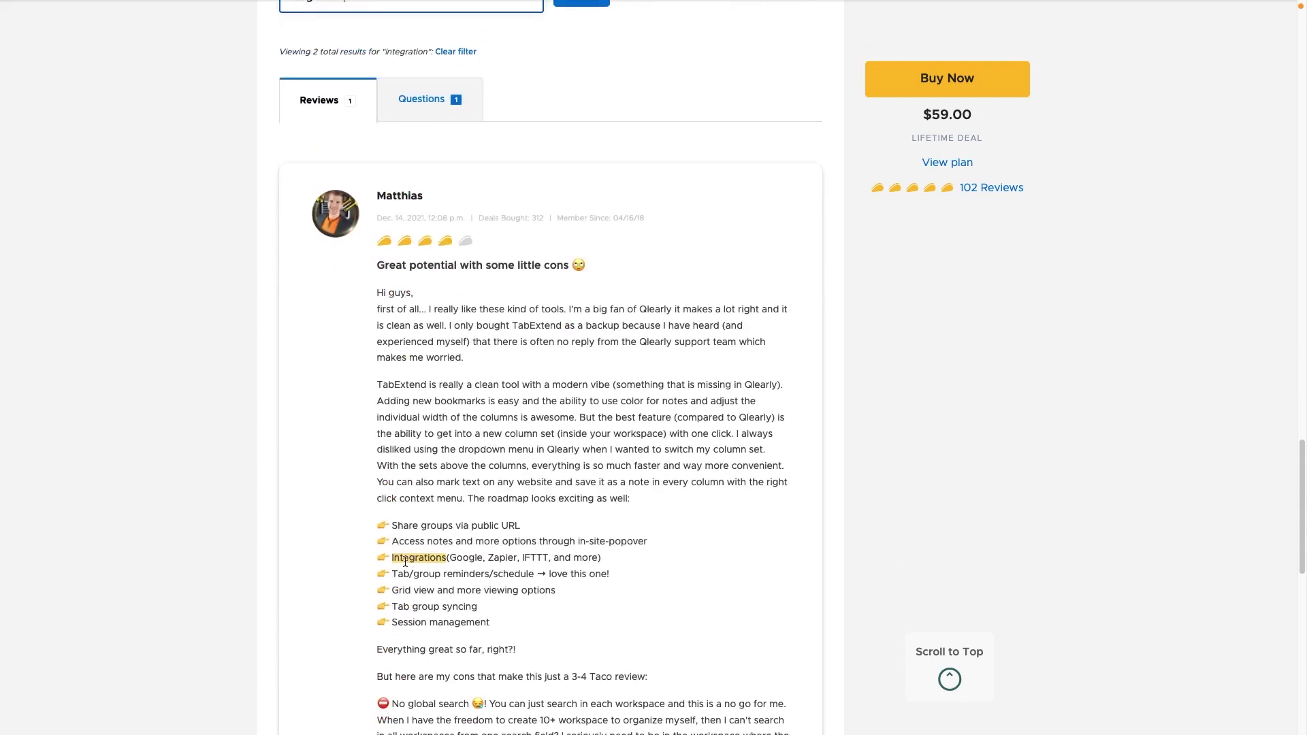
drag(393, 559, 705, 557)
click(706, 558)
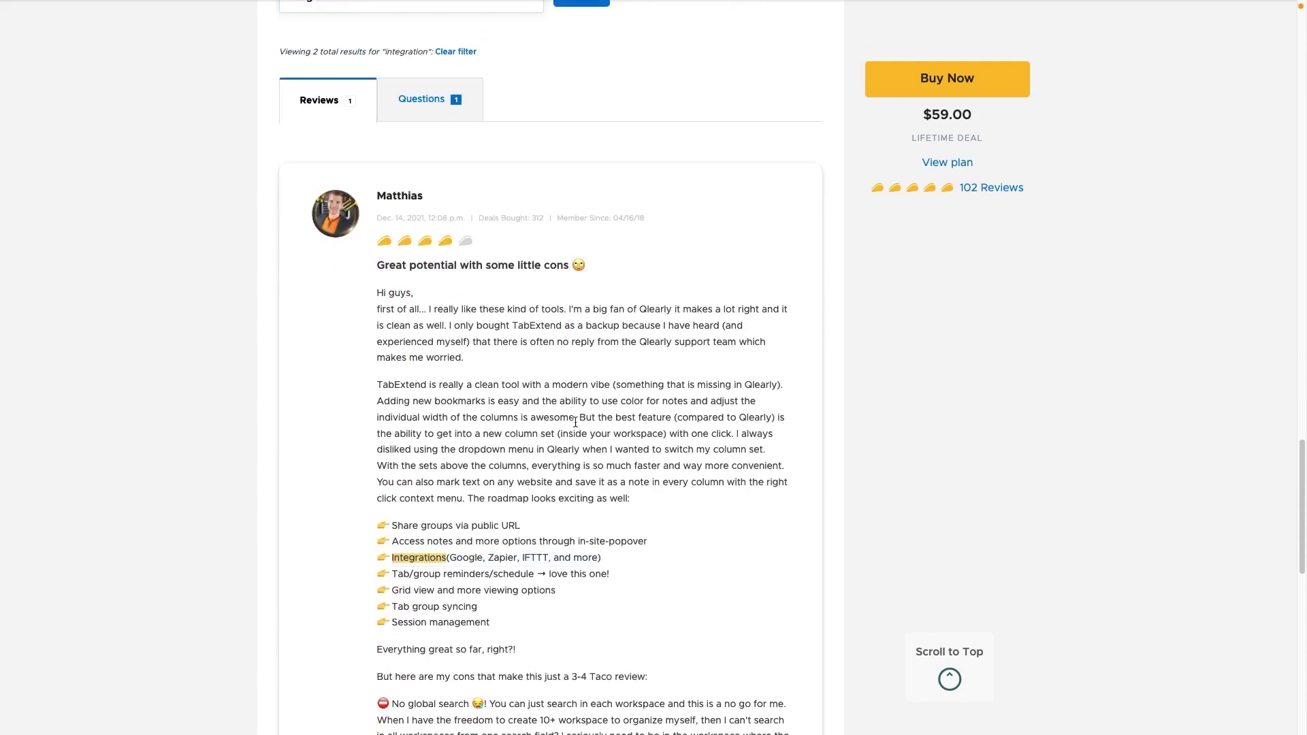
- Delete the 'integration' keyword to clear the filter and return to the page top
scroll(524, 463, up, 10)
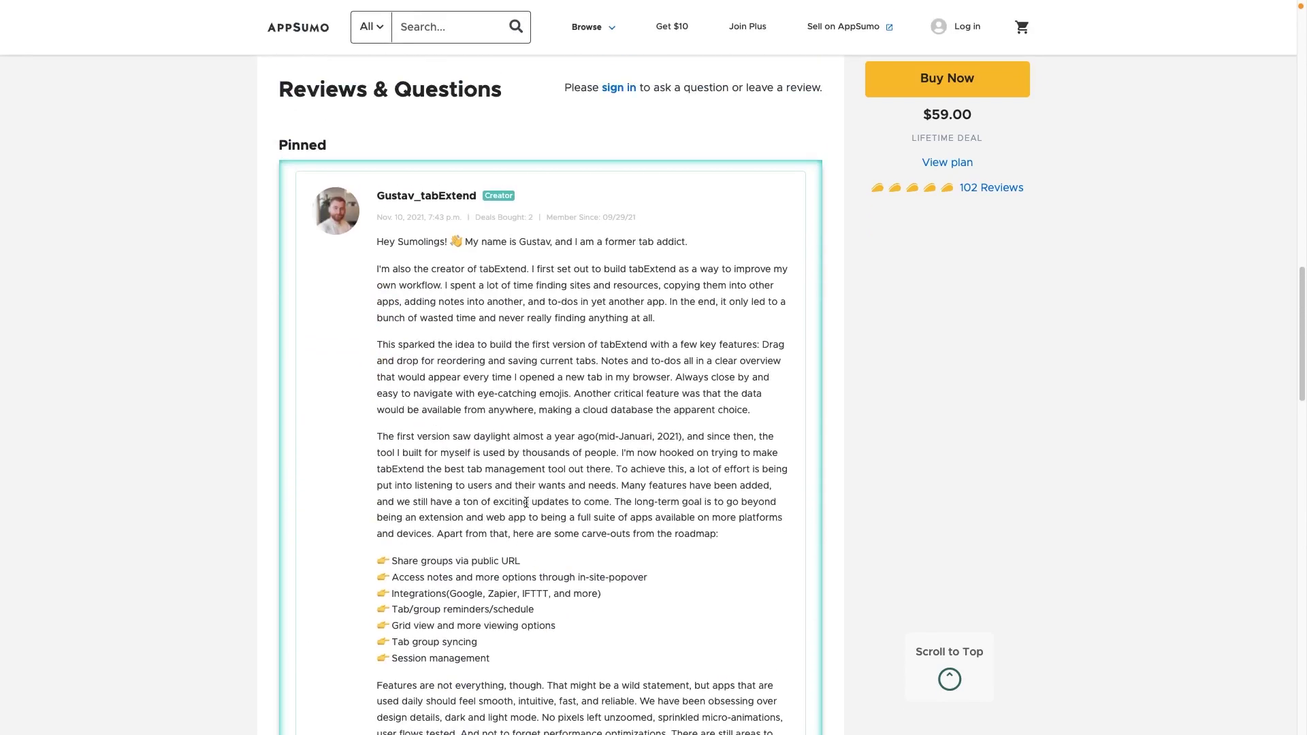
scroll(441, 504, down, 10)
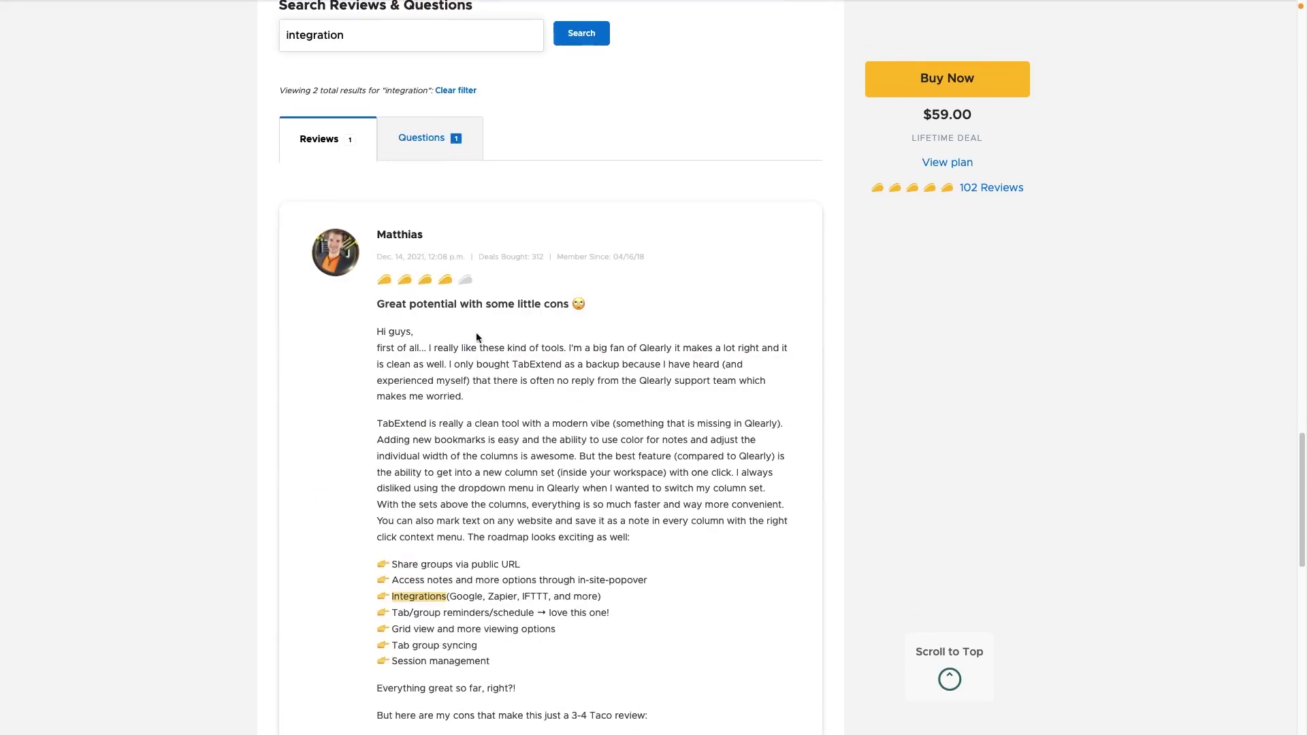
scroll(477, 337, up, 2)
drag(467, 164, 252, 134)
key(BackSpace)
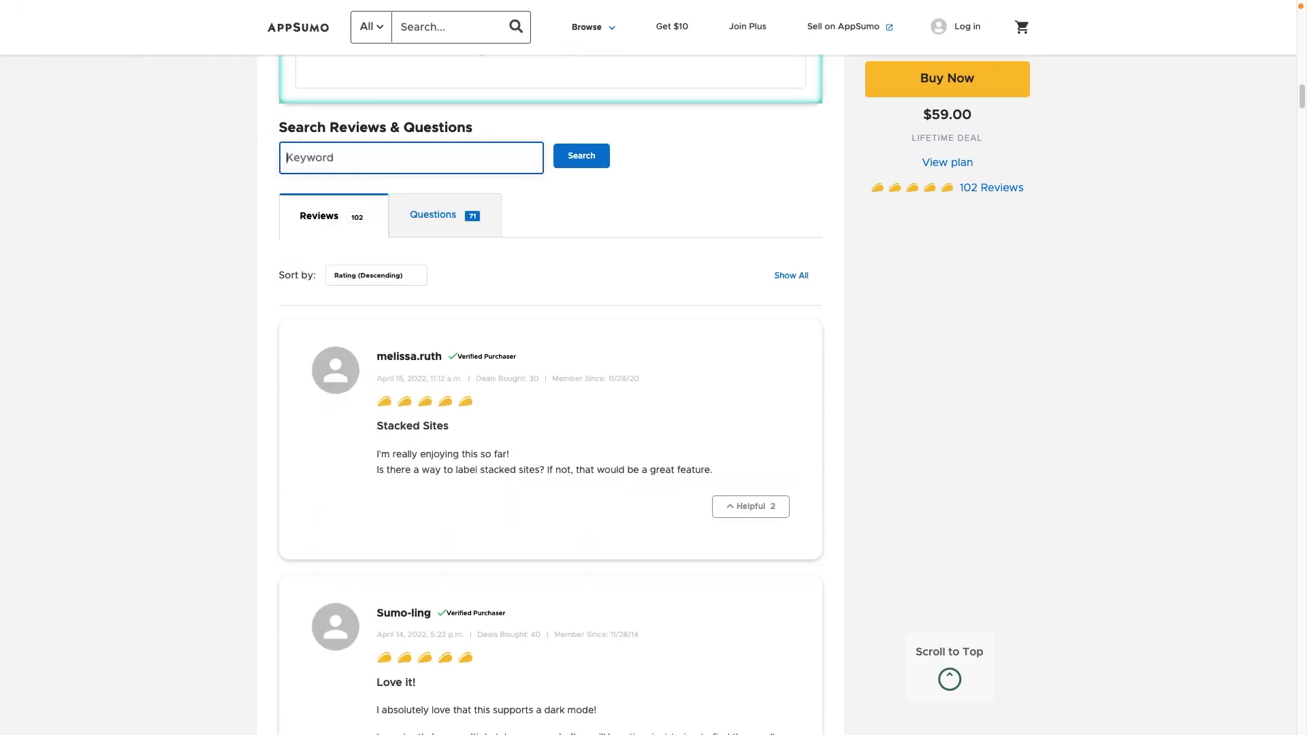
scroll(407, 417, up, 20)
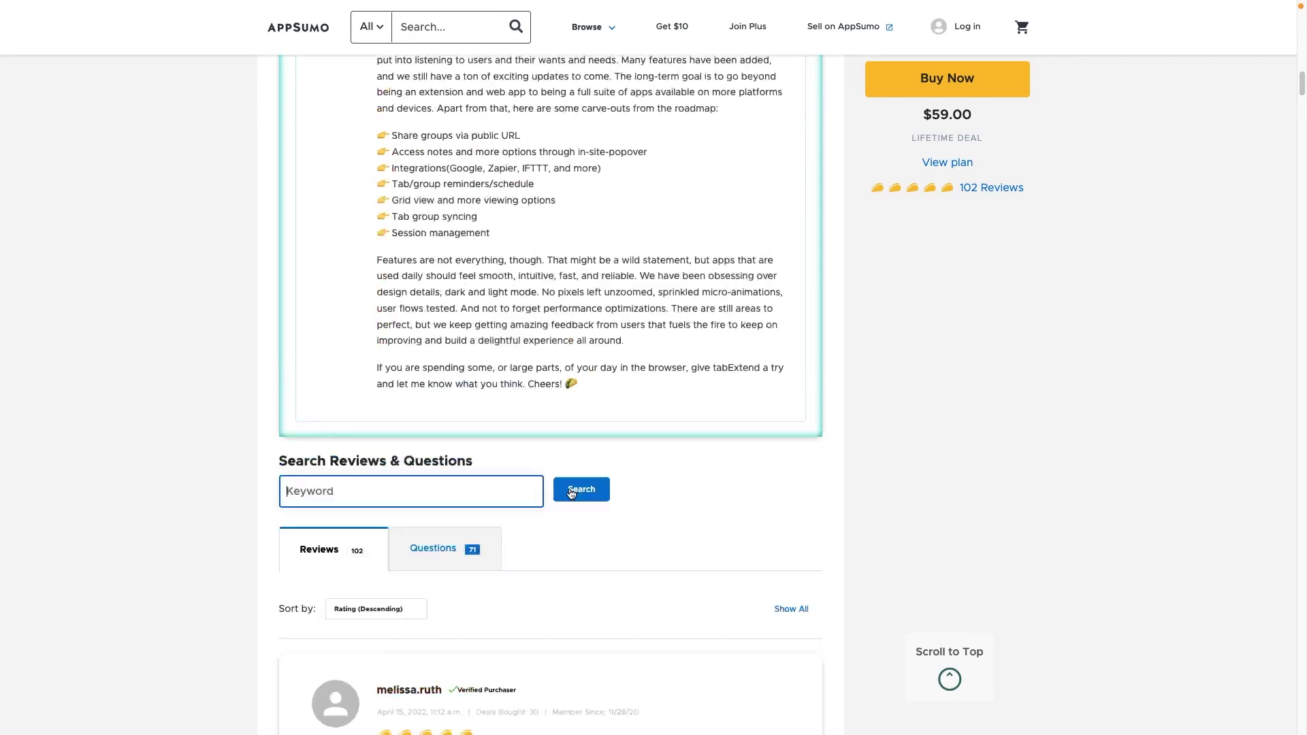
scroll(588, 517, up, 1)
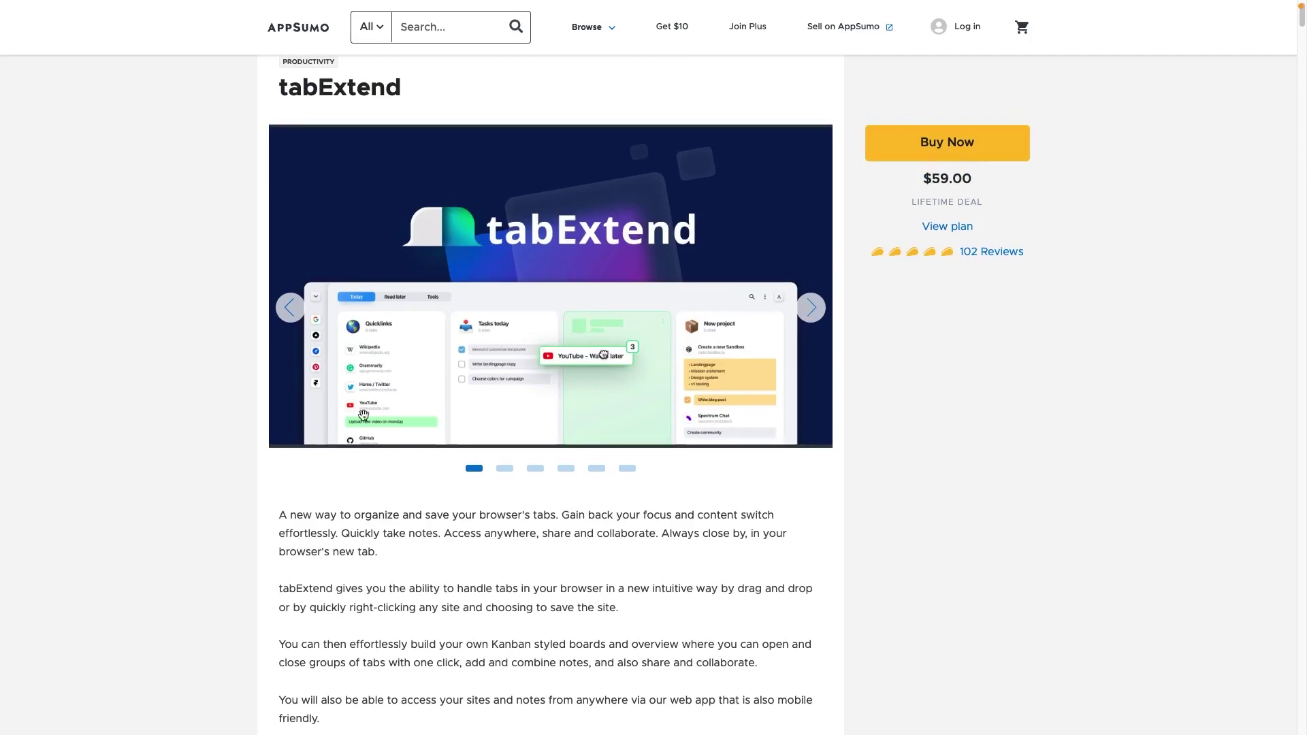
- Scroll to Plans and Features and highlight the first four features and Unlimited collaborators
scroll(610, 518, down, 10)
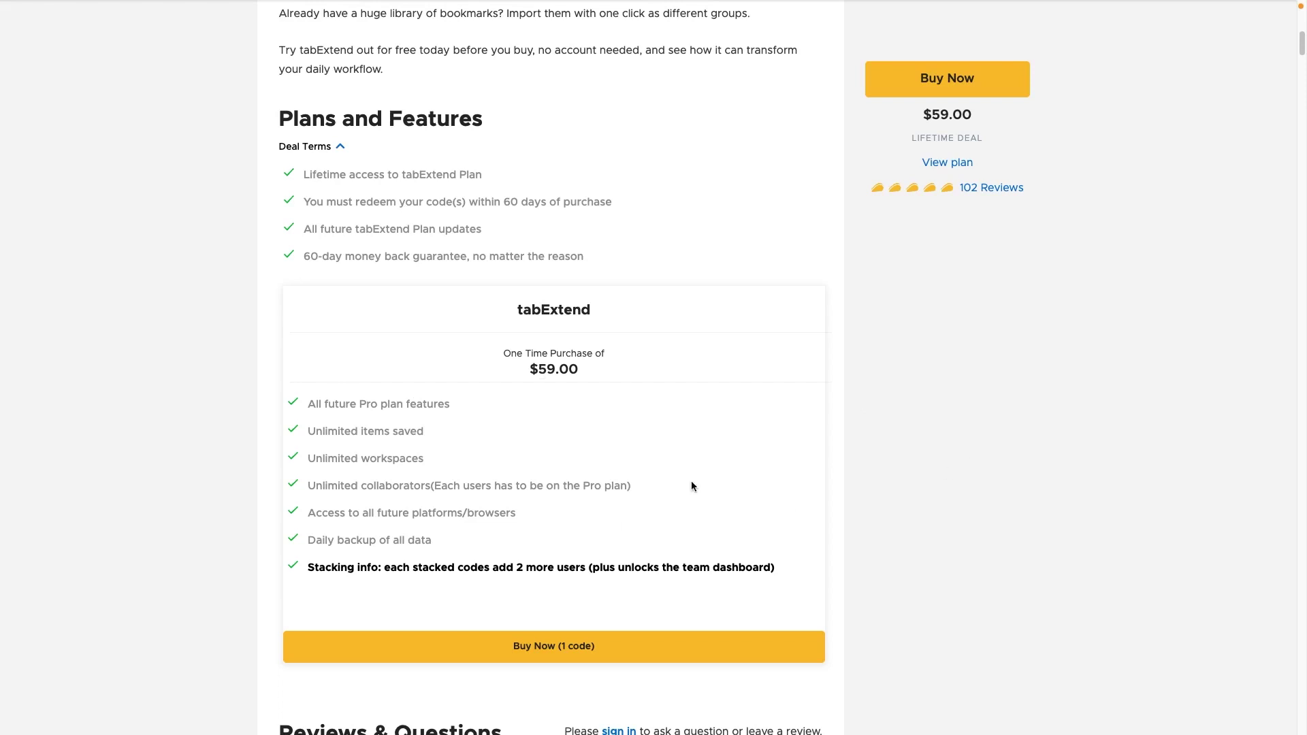
scroll(695, 403, down, 2)
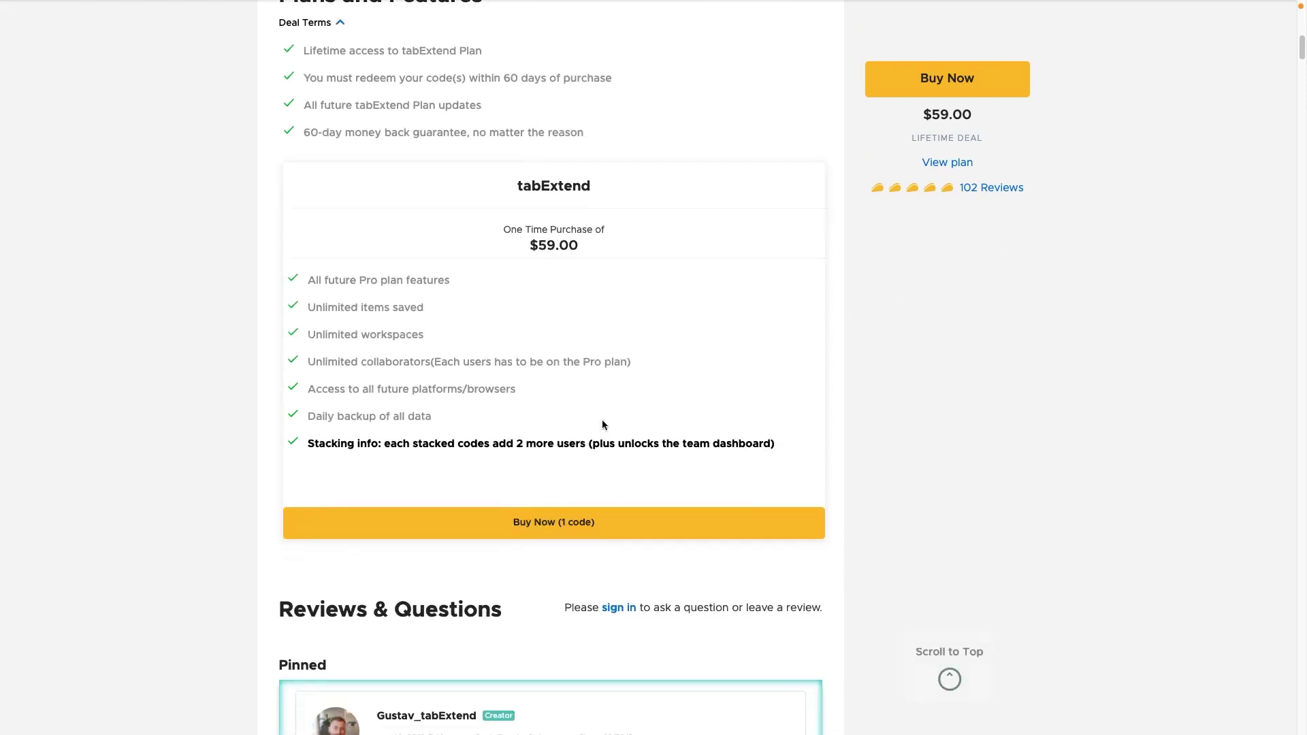
drag(307, 278, 637, 363)
click(637, 362)
drag(306, 368, 676, 378)
click(676, 374)
- Highlight Unlimited workspaces, Unlimited items saved, daily backup and All future Pro plan features
drag(308, 335, 443, 337)
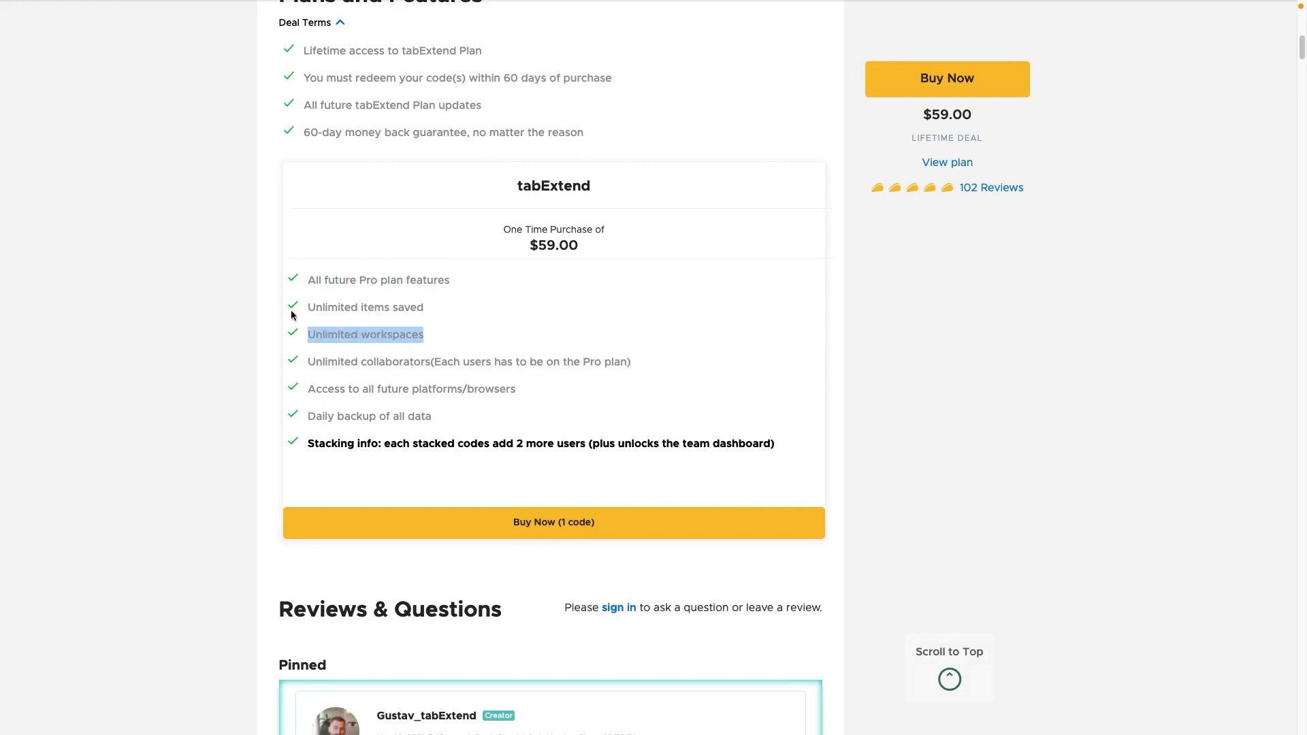
drag(292, 309, 463, 308)
click(463, 307)
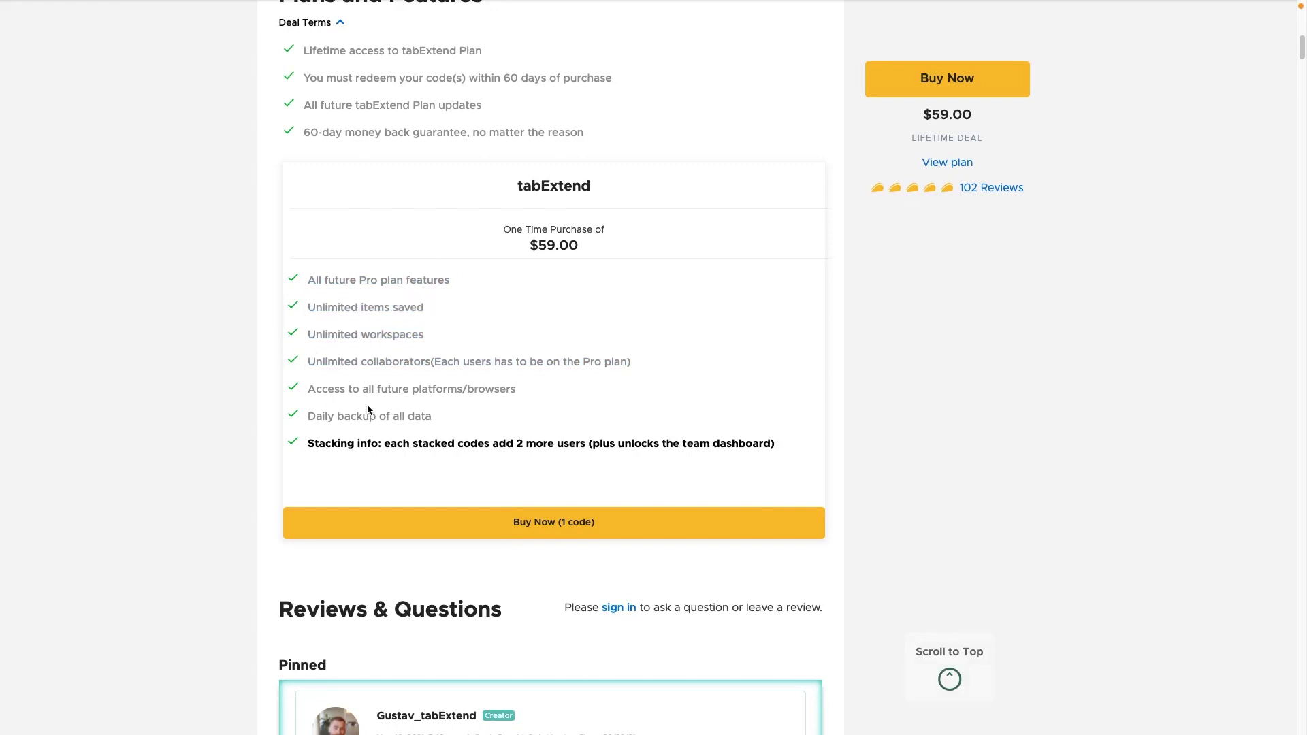
drag(292, 299, 541, 423)
click(652, 429)
drag(309, 280, 510, 293)
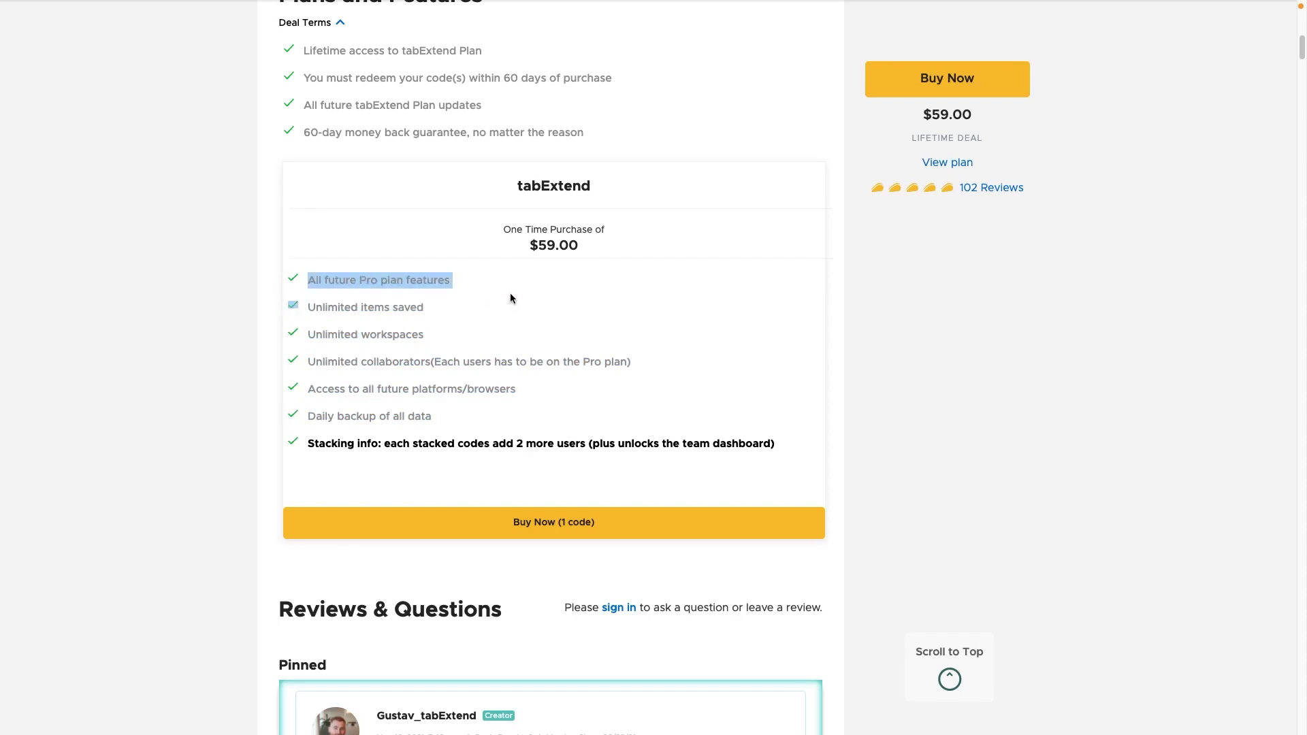
click(510, 292)
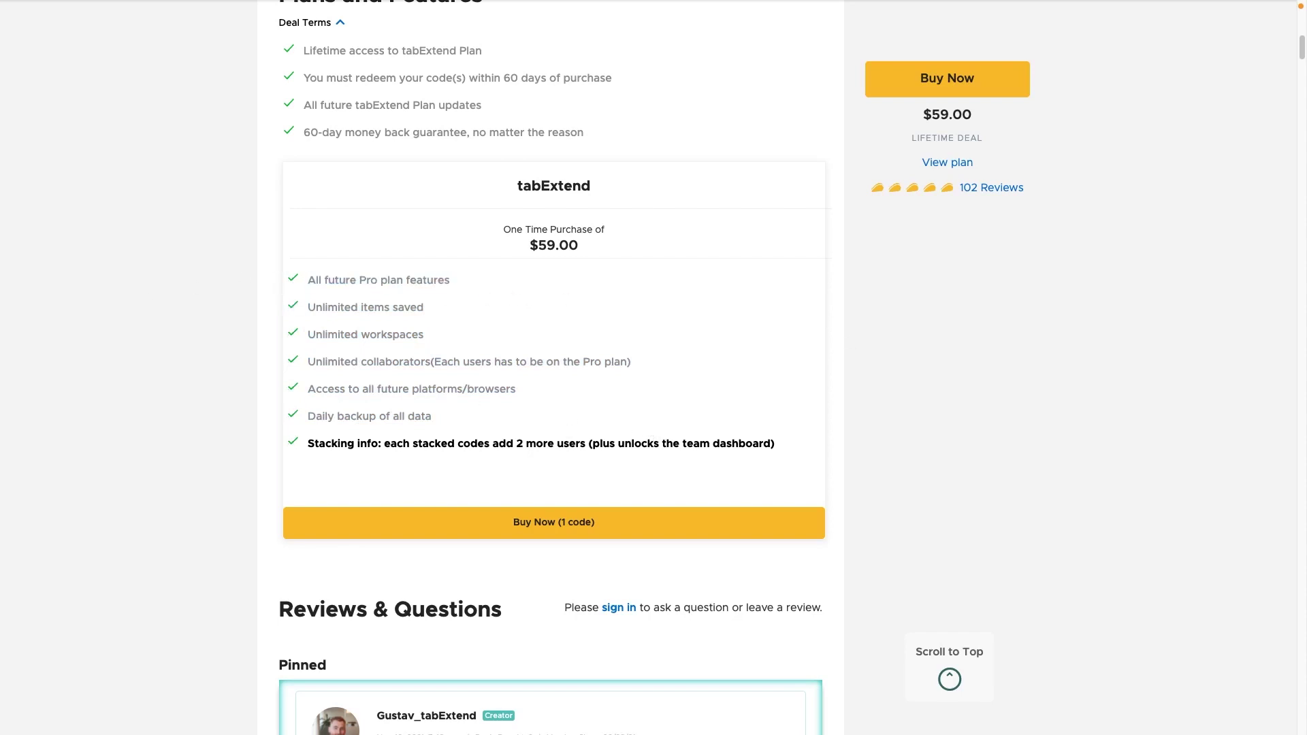